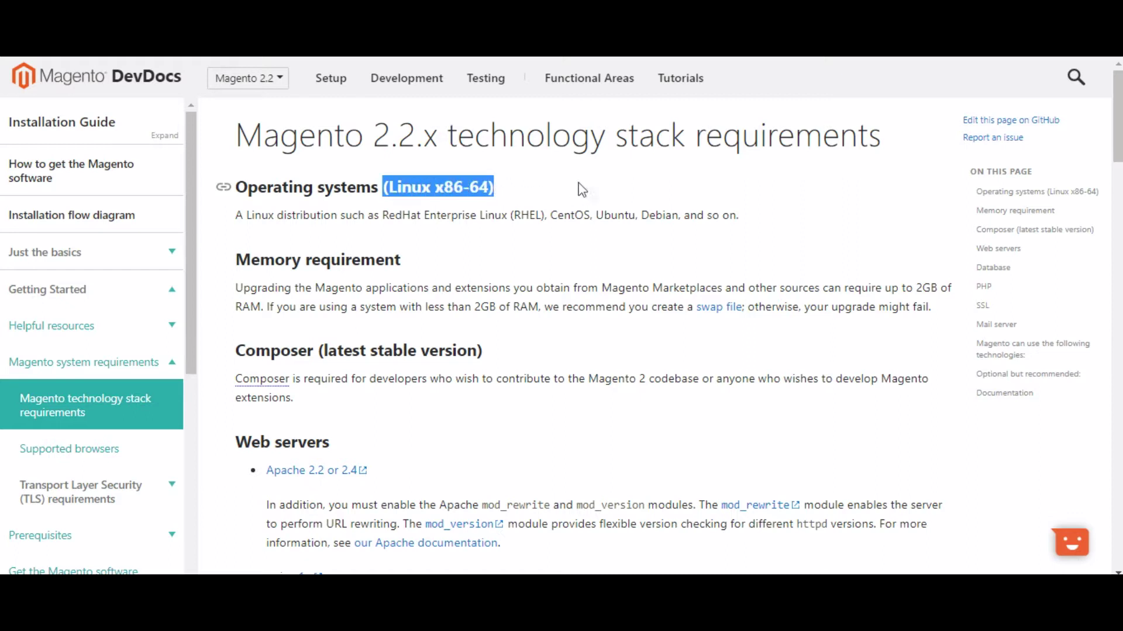
Scroll through the DevDocs system requirements and highlight 'Apache 2.2 or 2.4' under Web servers.
scroll(784, 232, down, 3)
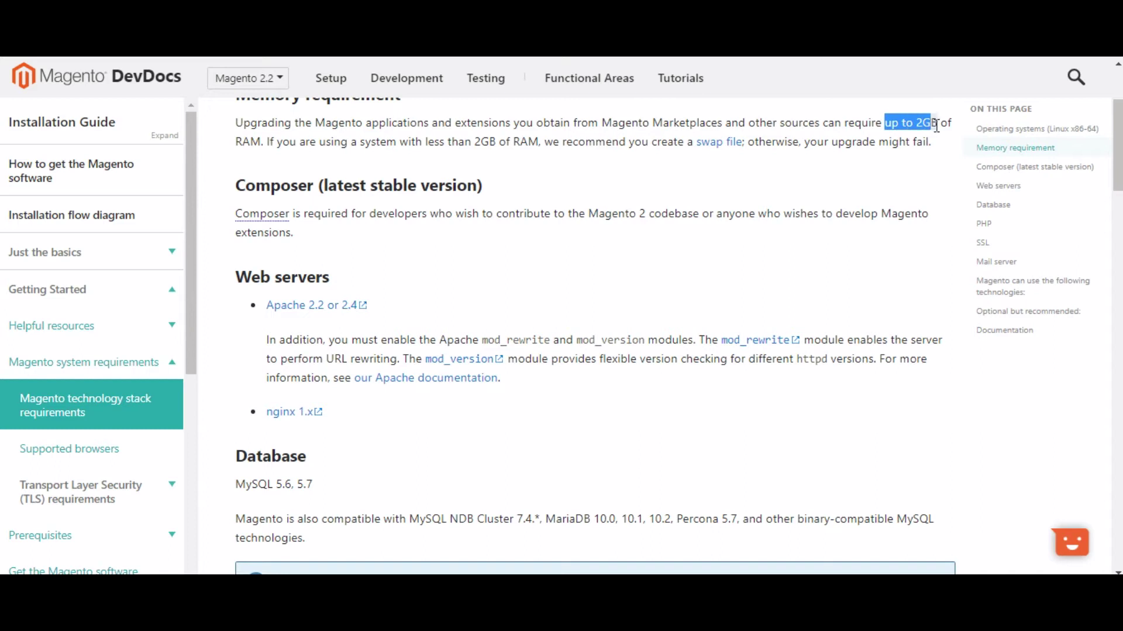
scroll(483, 288, down, 2)
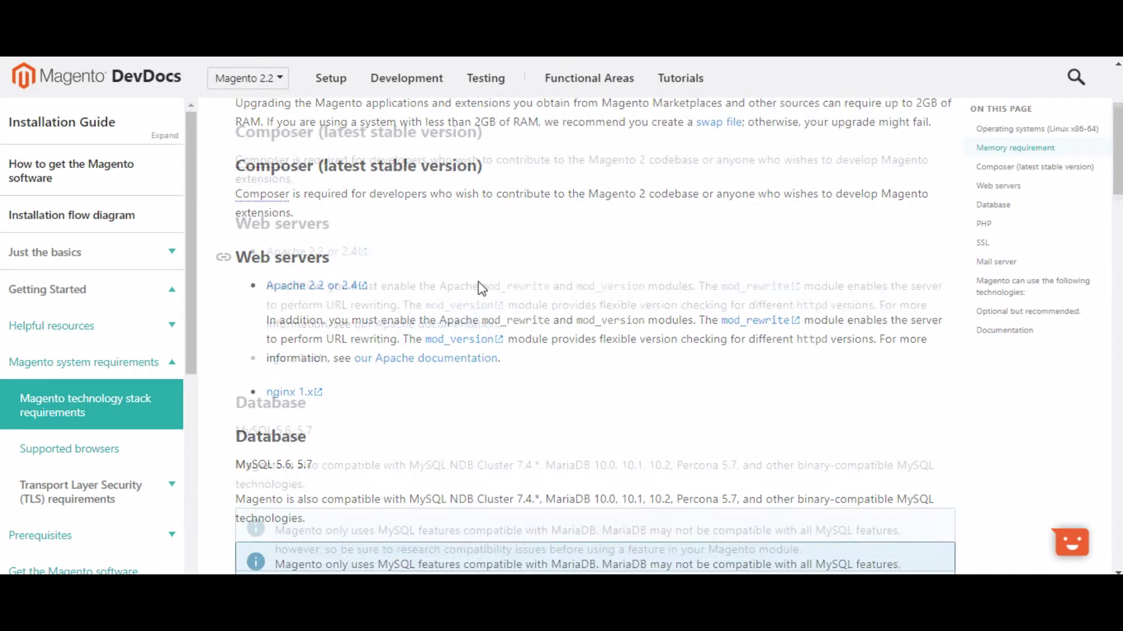
drag(311, 220, 396, 226)
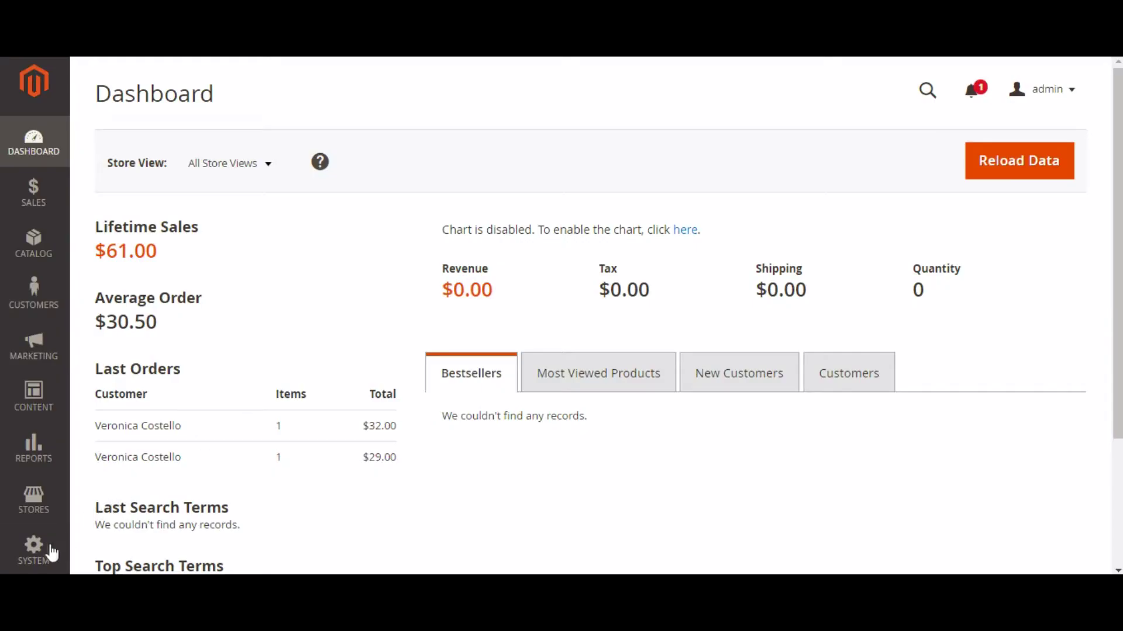
In System > Web Setup Wizard > Module Manager, choose Disable for magento/module-admin-gws.
click(50, 550)
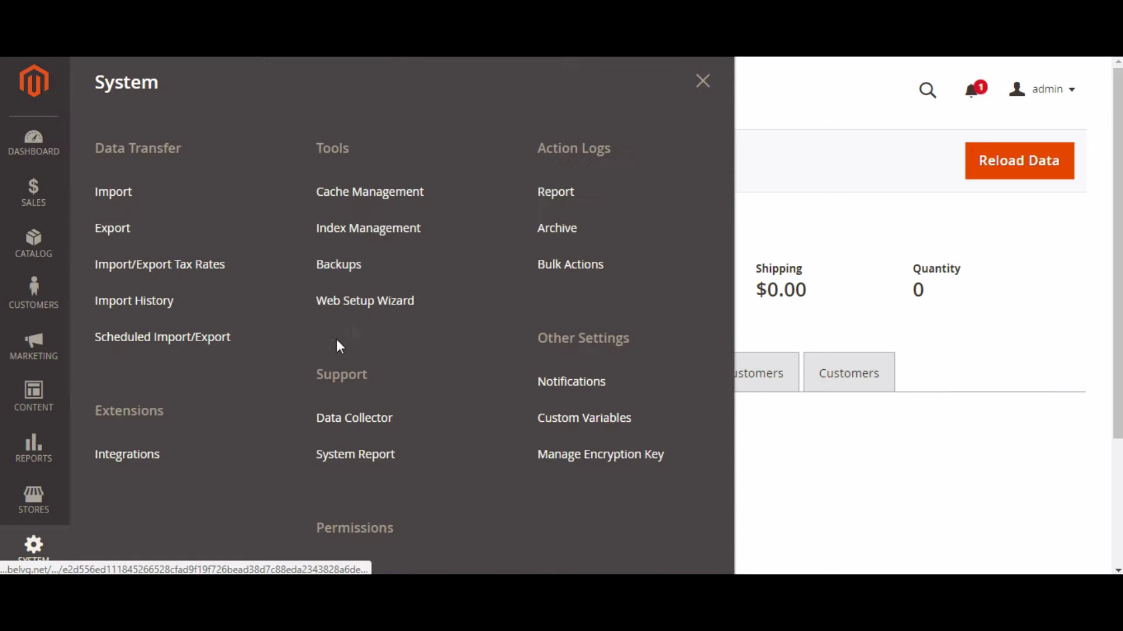
click(368, 302)
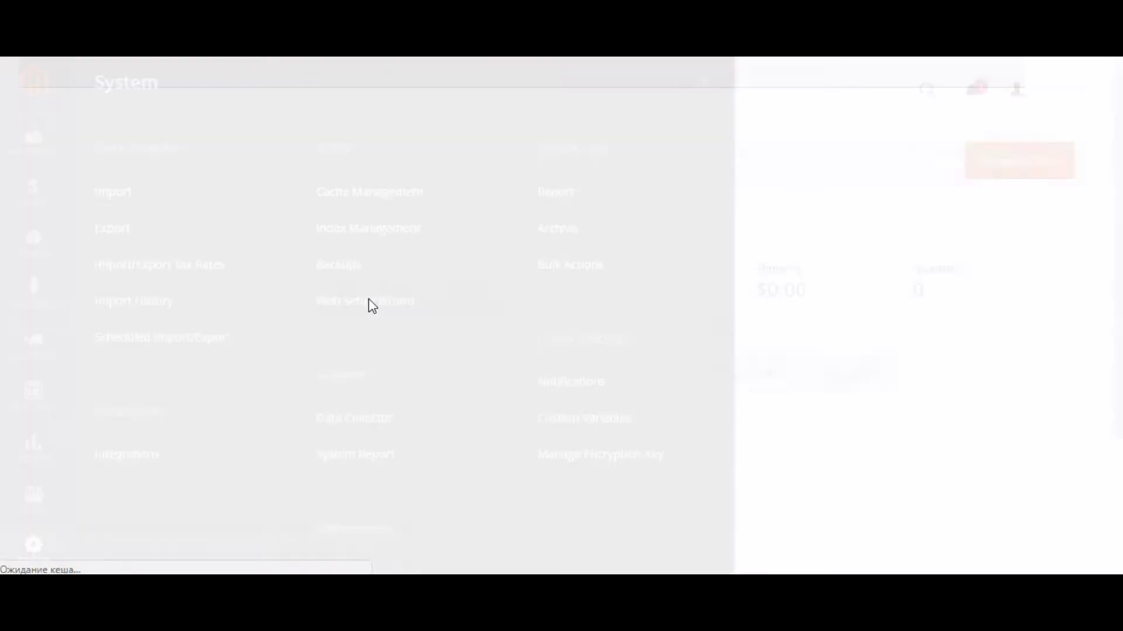
click(478, 308)
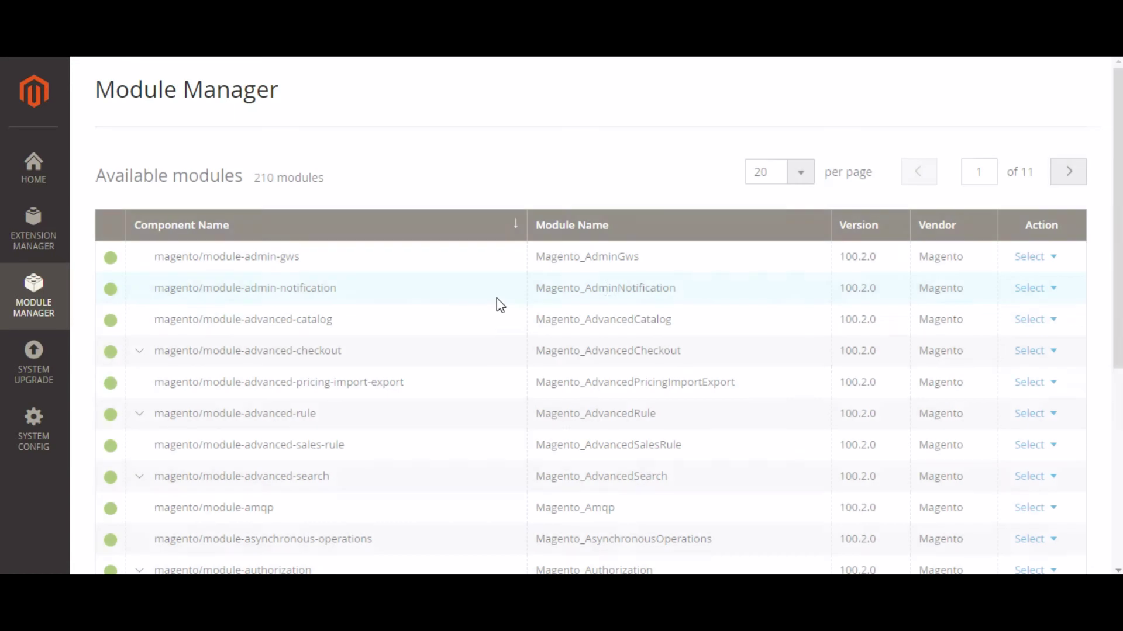
click(1030, 257)
click(1034, 281)
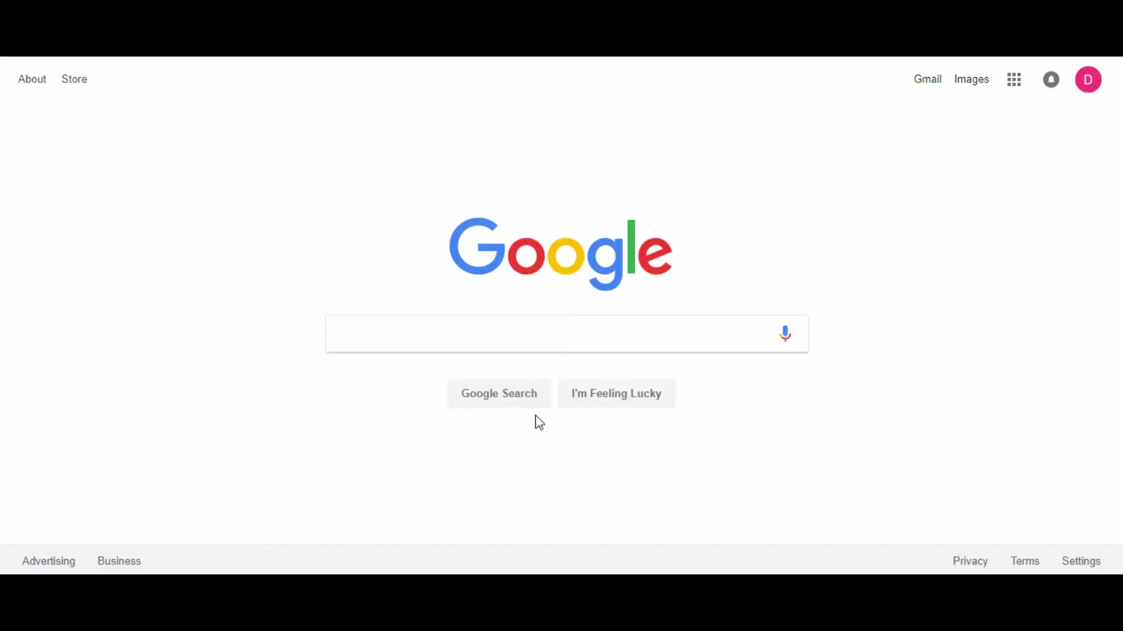
Profile the Google homepage reload in the DevTools Performance panel.
key(ctrl+shift+i)
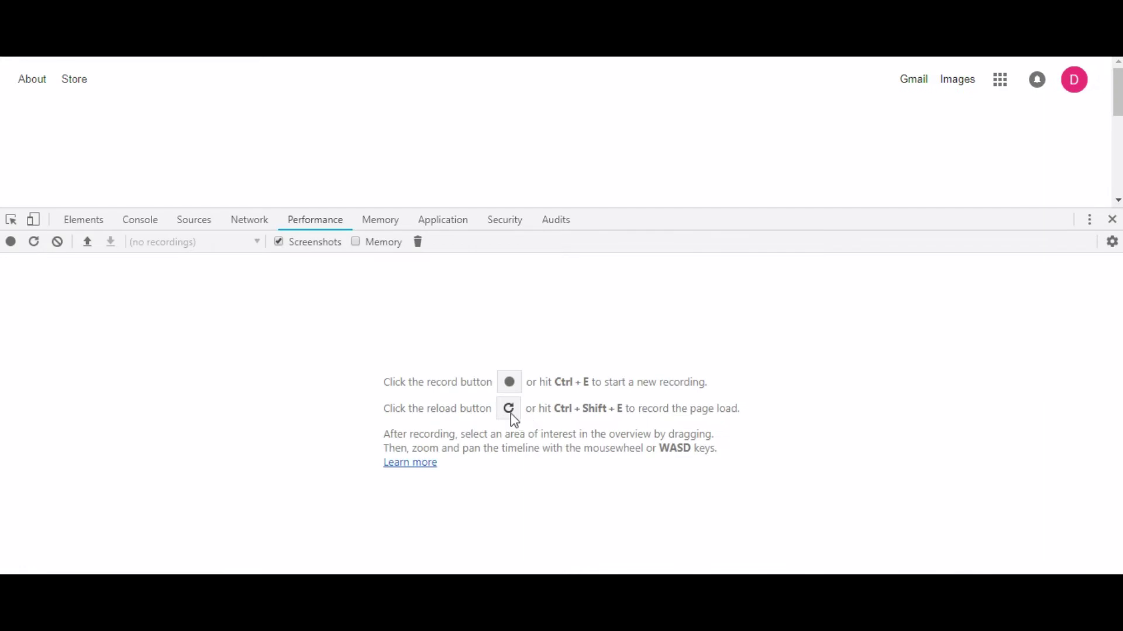
click(509, 408)
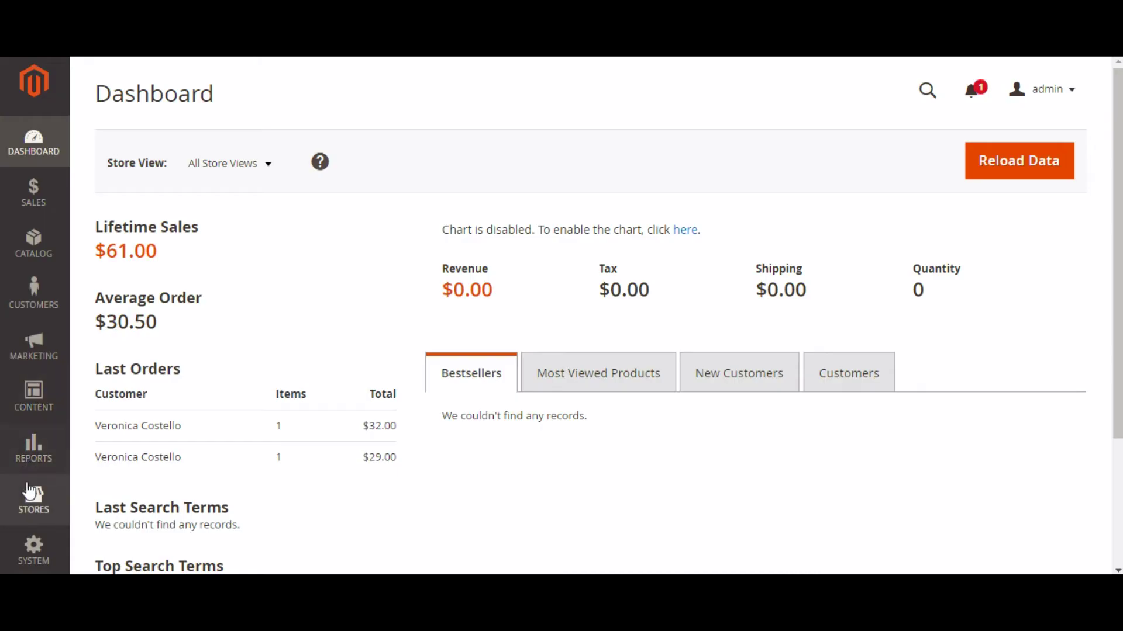
In Stores > Configuration > Advanced > Developer, expand the Template, JavaScript and CSS settings.
click(34, 498)
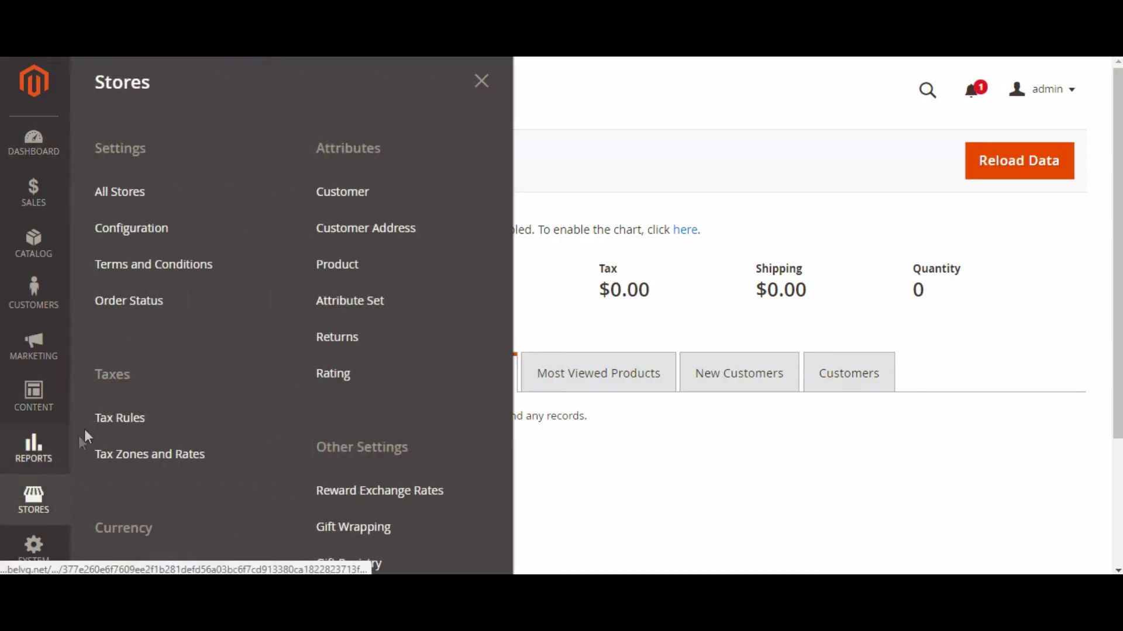
click(132, 230)
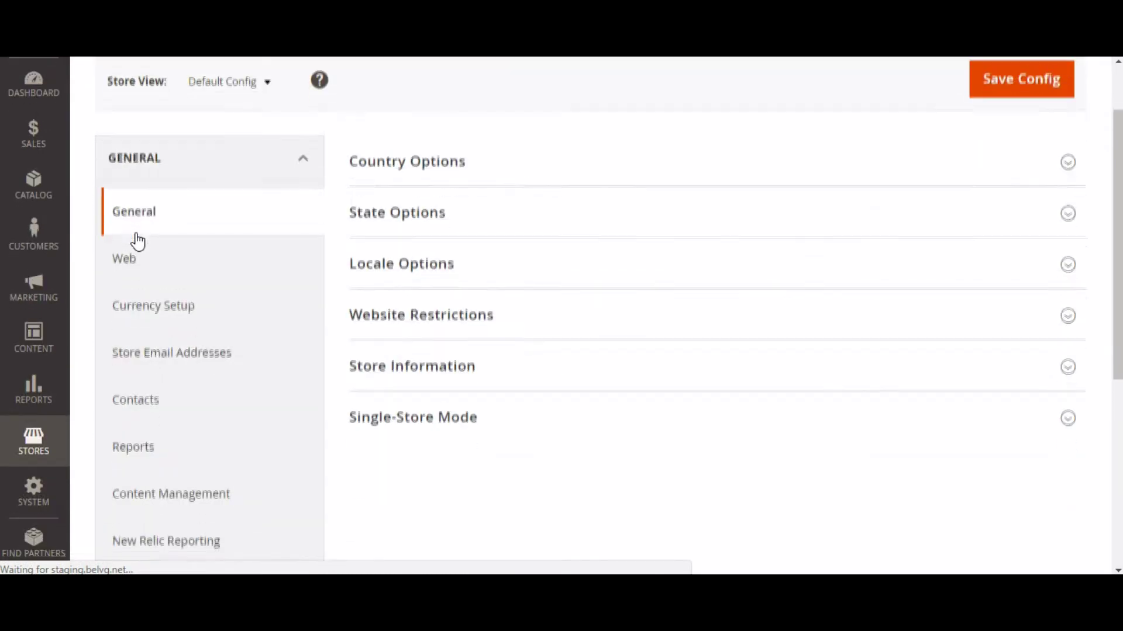
scroll(137, 240, down, 6)
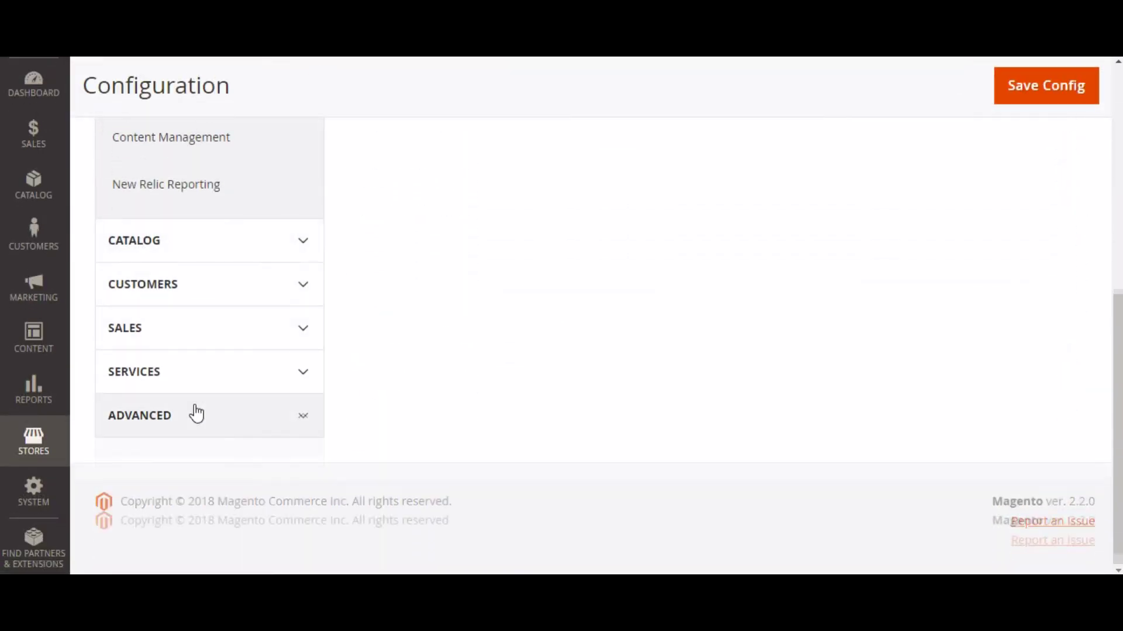
click(197, 414)
scroll(196, 413, down, 3)
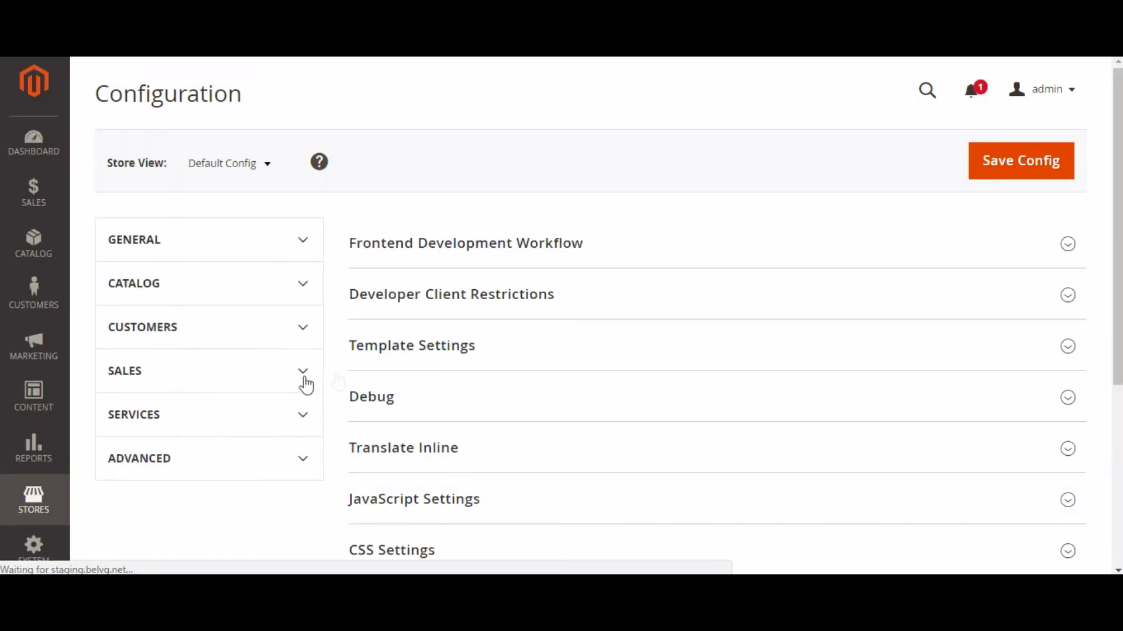
click(400, 359)
scroll(398, 359, down, 5)
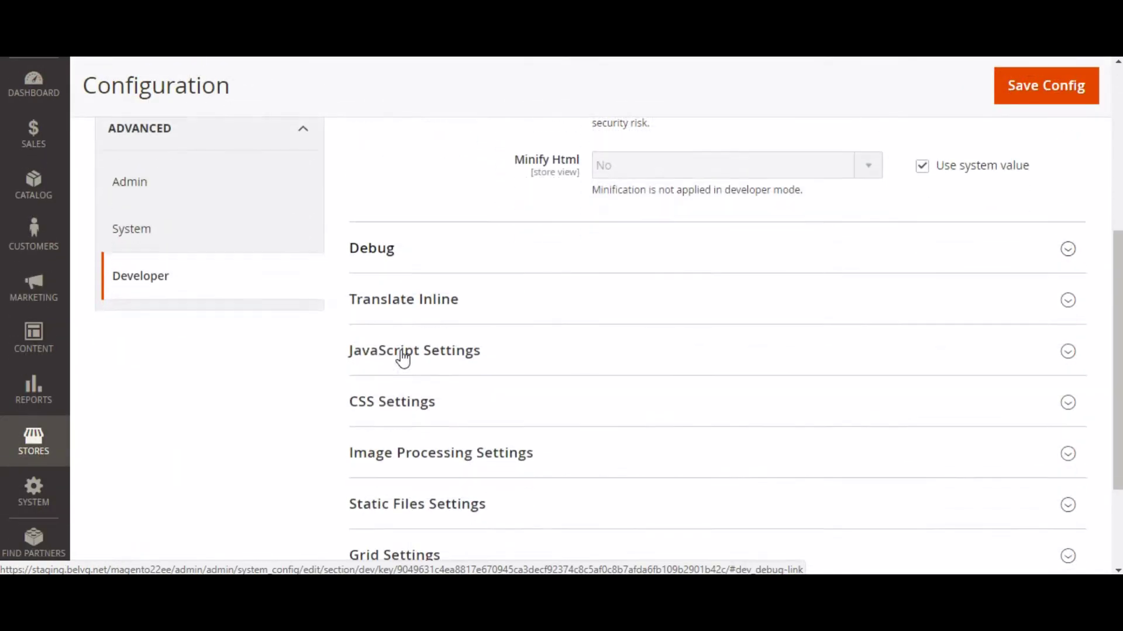
click(412, 348)
scroll(411, 350, down, 4)
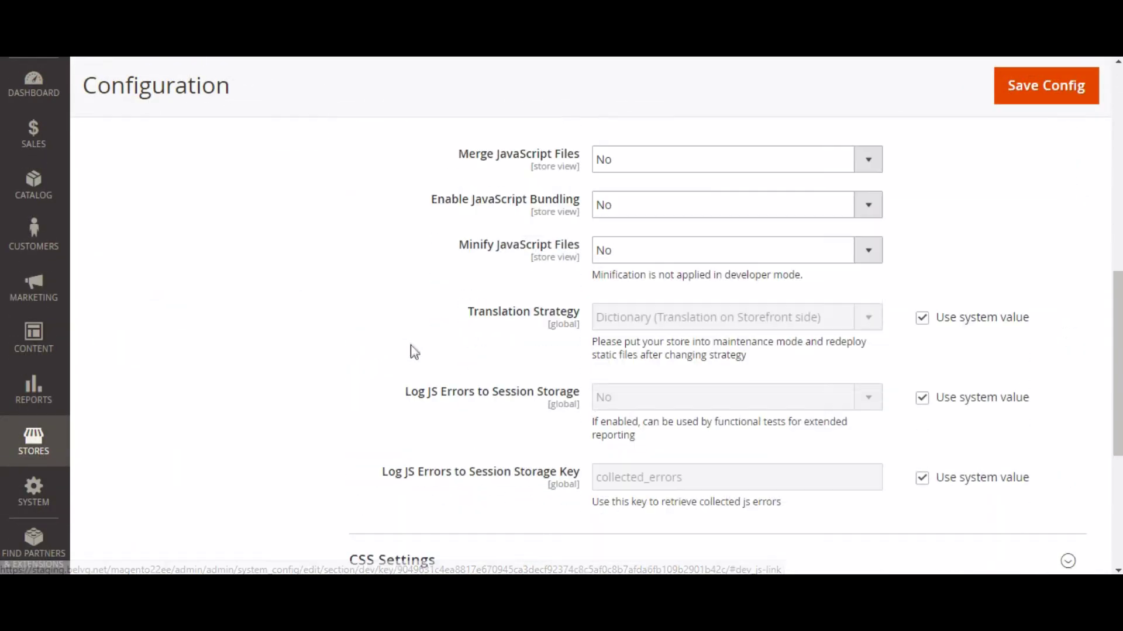
scroll(419, 371, down, 3)
click(420, 393)
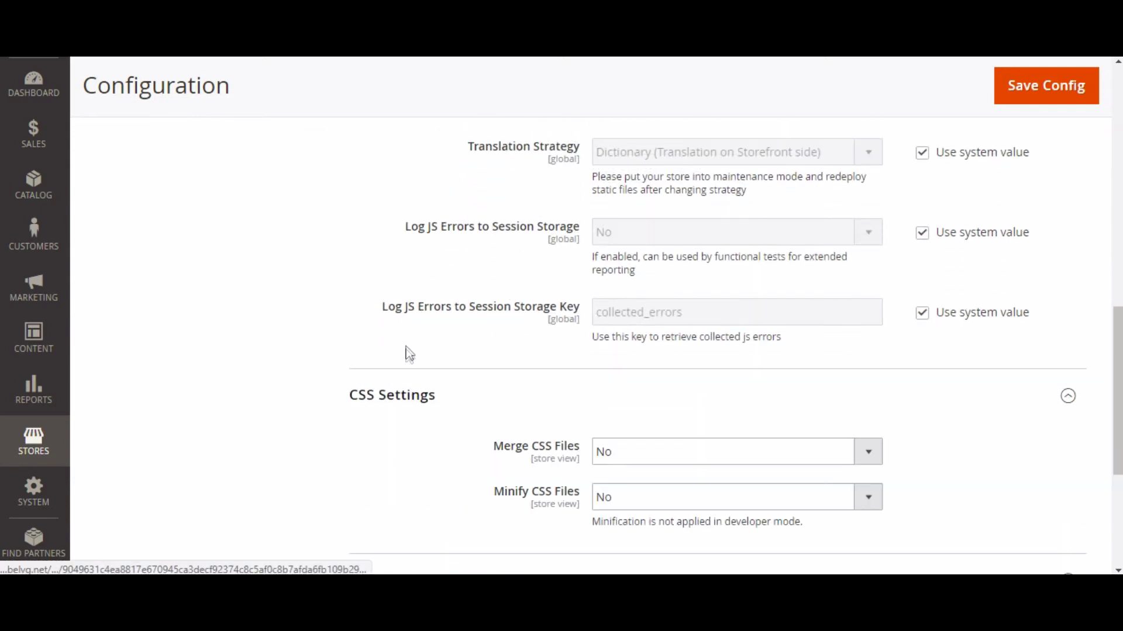
scroll(409, 352, up, 6)
scroll(409, 352, up, 10)
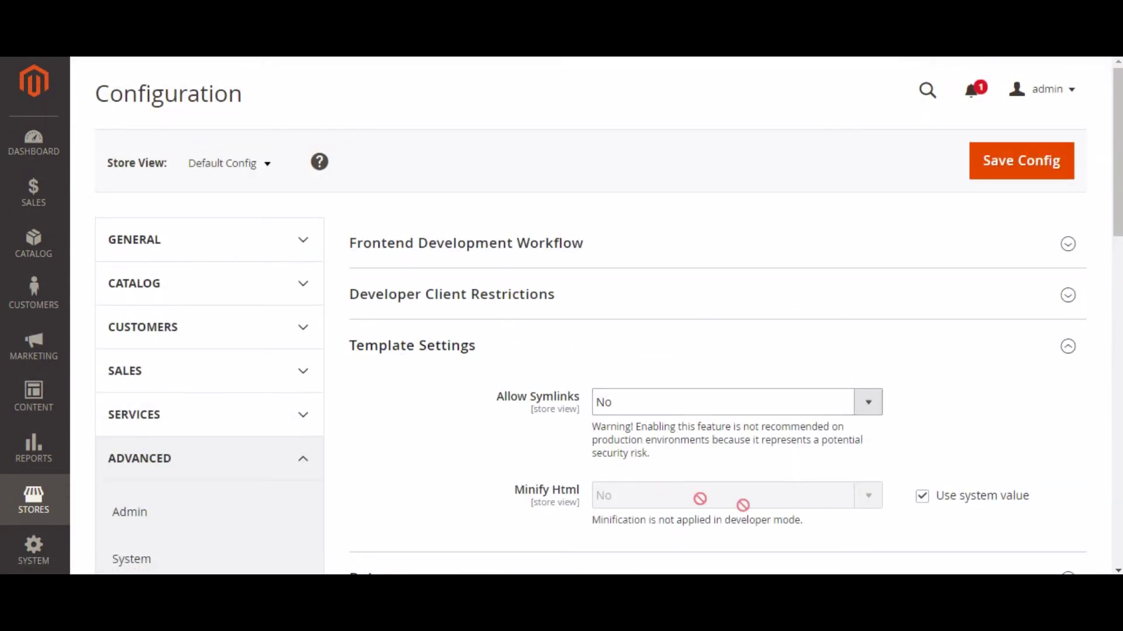
scroll(838, 506, down, 2)
Set Minify Html, Merge JavaScript Files and JavaScript bundling to Yes.
click(923, 416)
click(815, 419)
click(800, 436)
scroll(799, 435, down, 4)
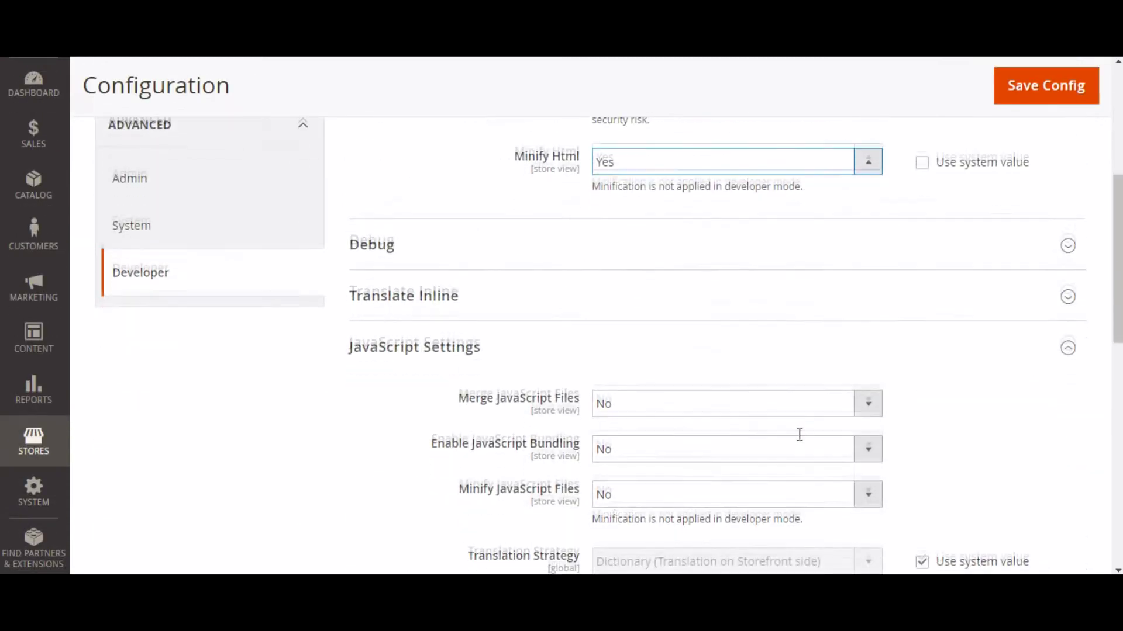
scroll(799, 435, down, 2)
click(758, 341)
click(749, 348)
click(748, 374)
click(745, 390)
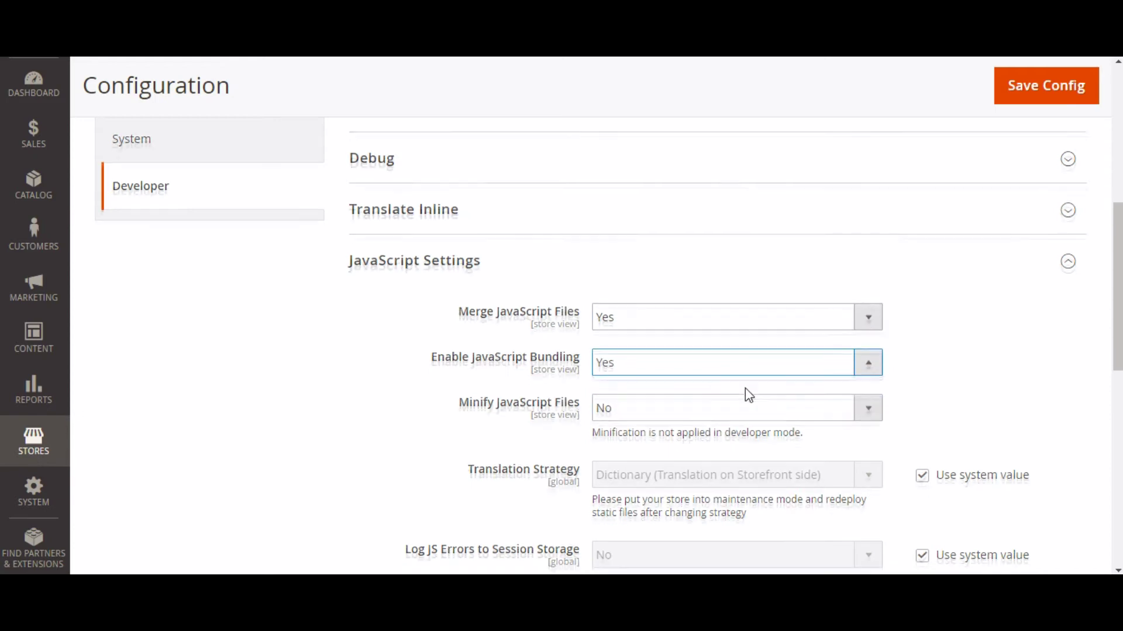
Set Merge CSS Files and Minify CSS Files to Yes and save the config.
scroll(739, 383, down, 7)
click(731, 370)
click(730, 391)
click(730, 414)
click(730, 437)
click(1029, 94)
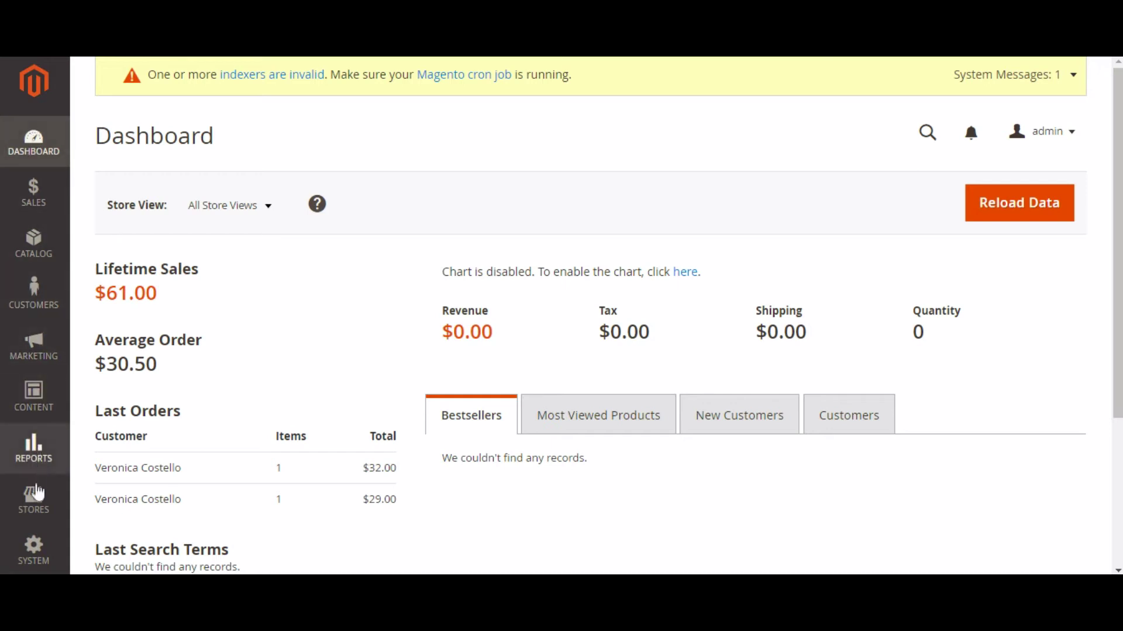
Under Catalog > Catalog > Storefront, set Use Flat Catalog Category and Use Flat Catalog Product to Yes.
click(34, 500)
click(132, 231)
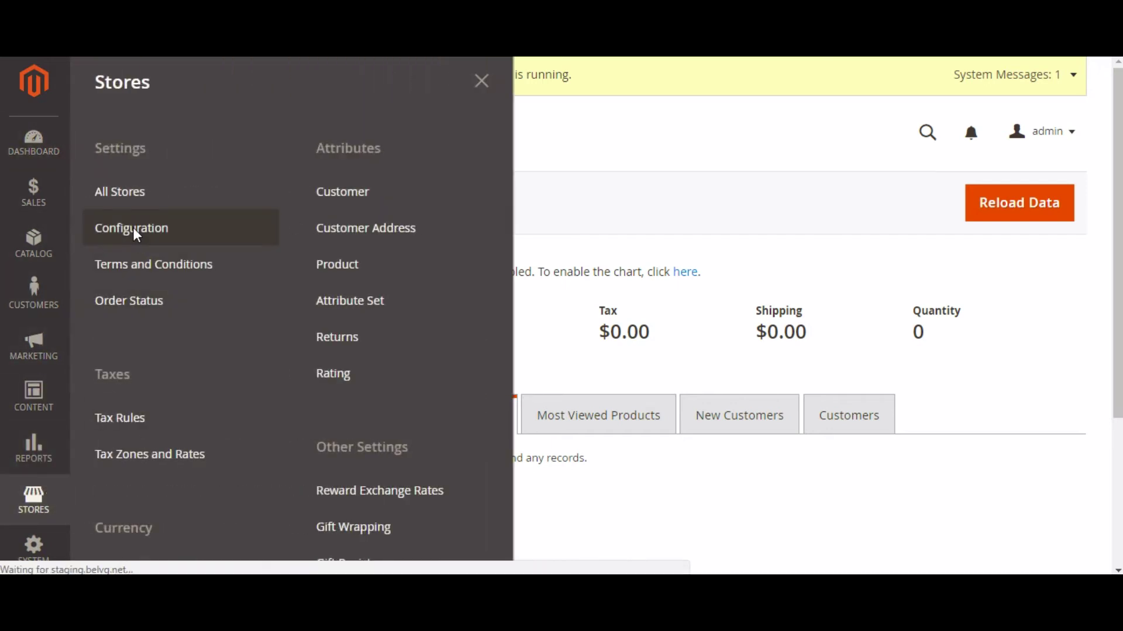
click(274, 334)
click(251, 384)
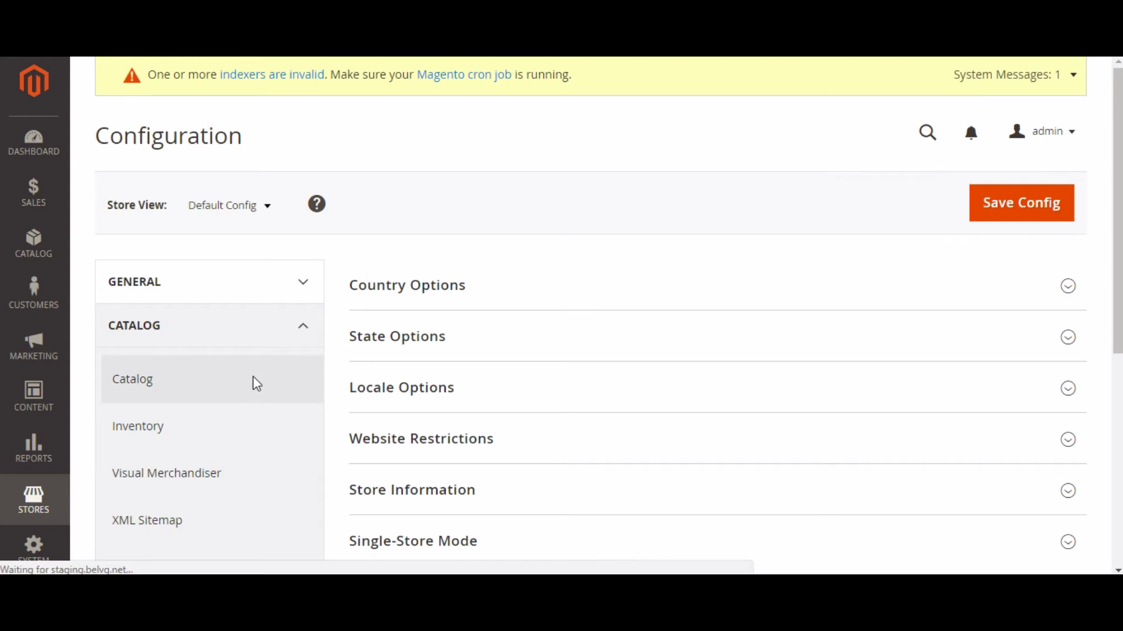
scroll(520, 345, down, 9)
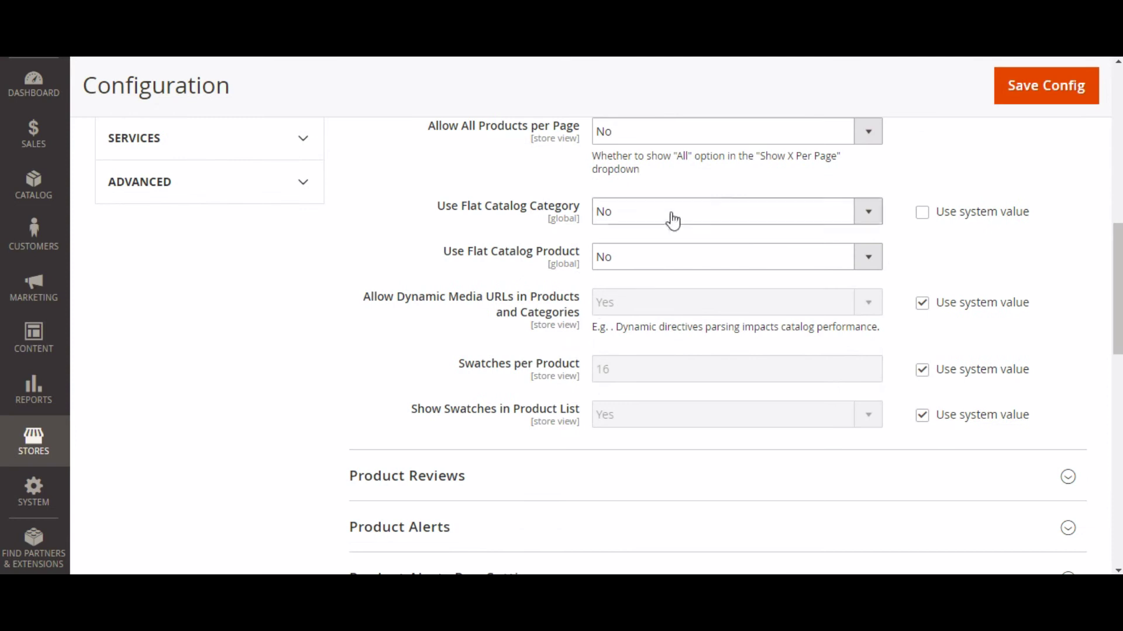
click(672, 221)
click(672, 232)
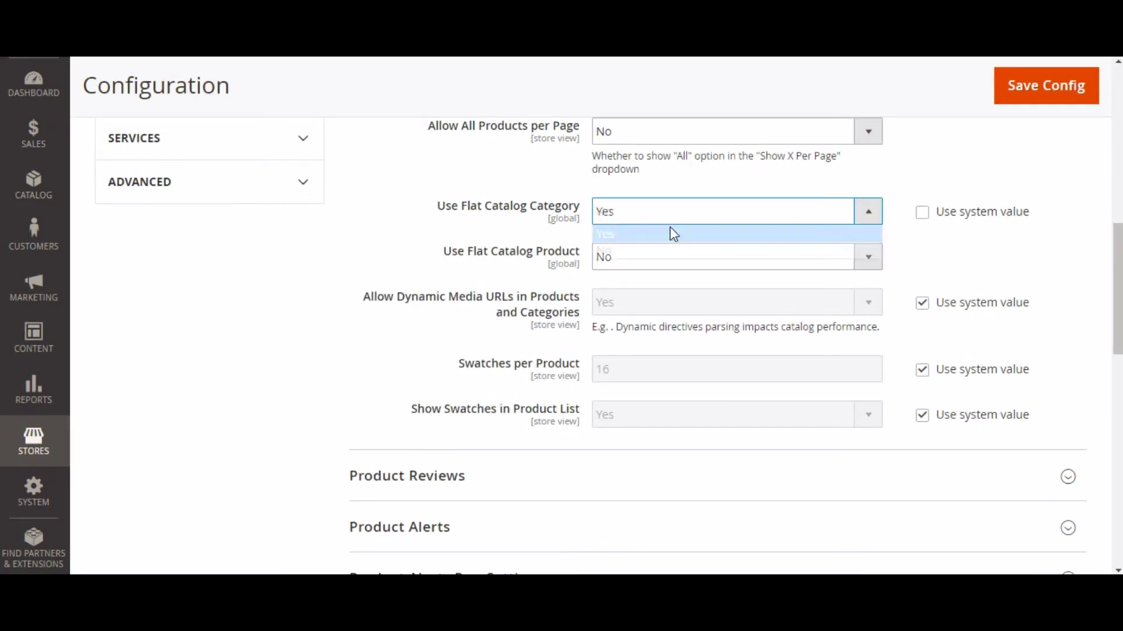
click(673, 262)
click(676, 277)
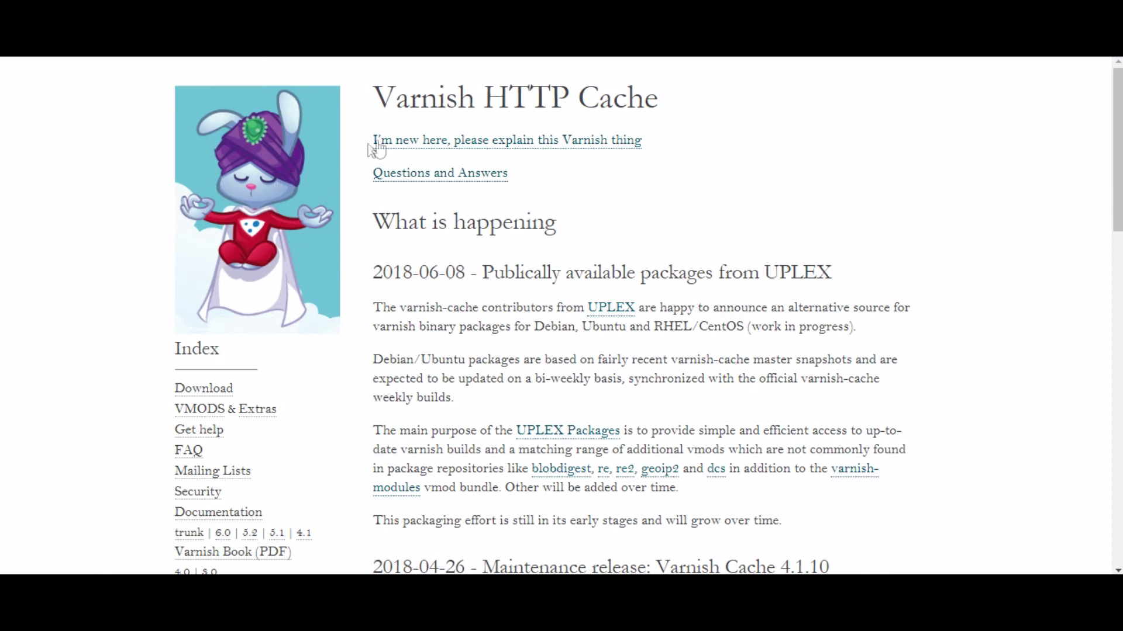
Read Varnish's beginner introduction, highlighting its speed and 20 Gbps claims and the production recommendation.
click(402, 145)
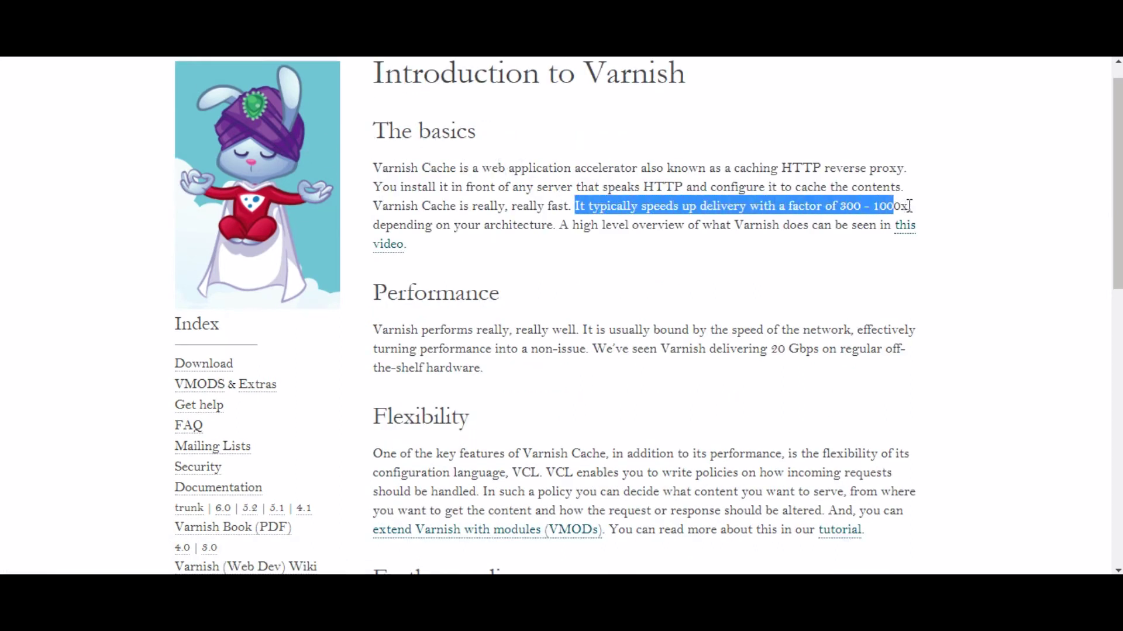
click(883, 250)
scroll(882, 250, down, 2)
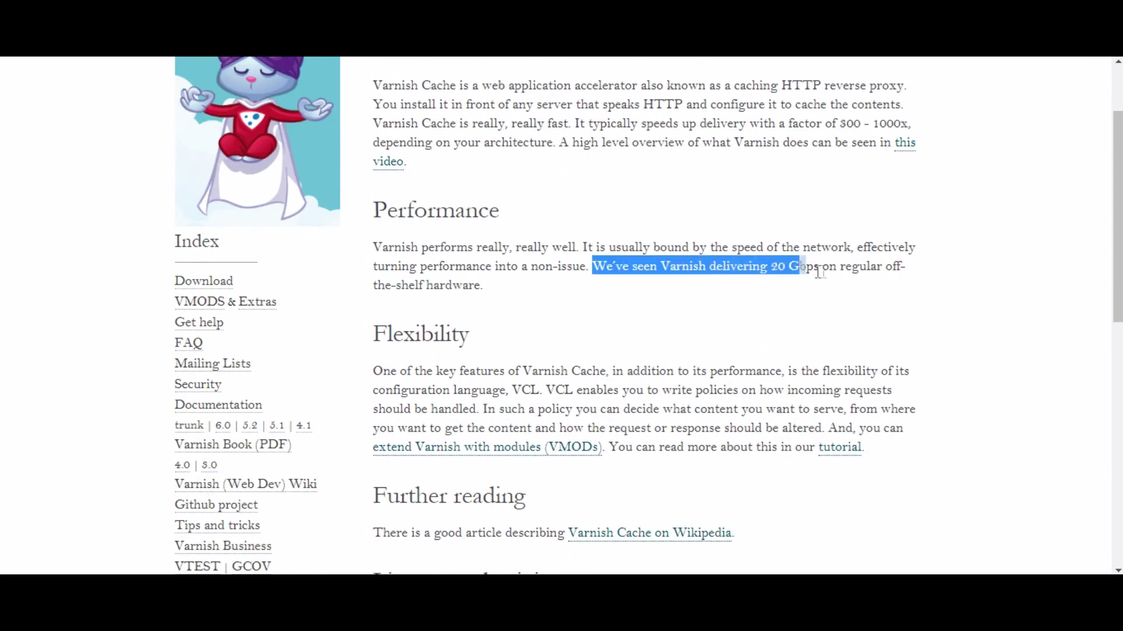
click(880, 296)
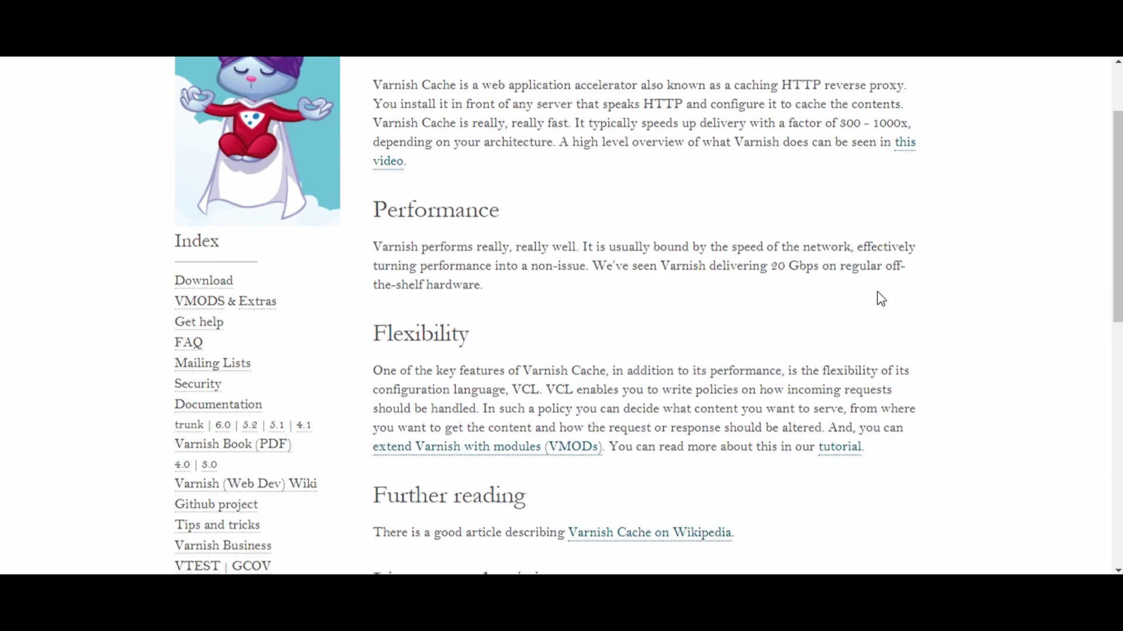
scroll(876, 292, down, 5)
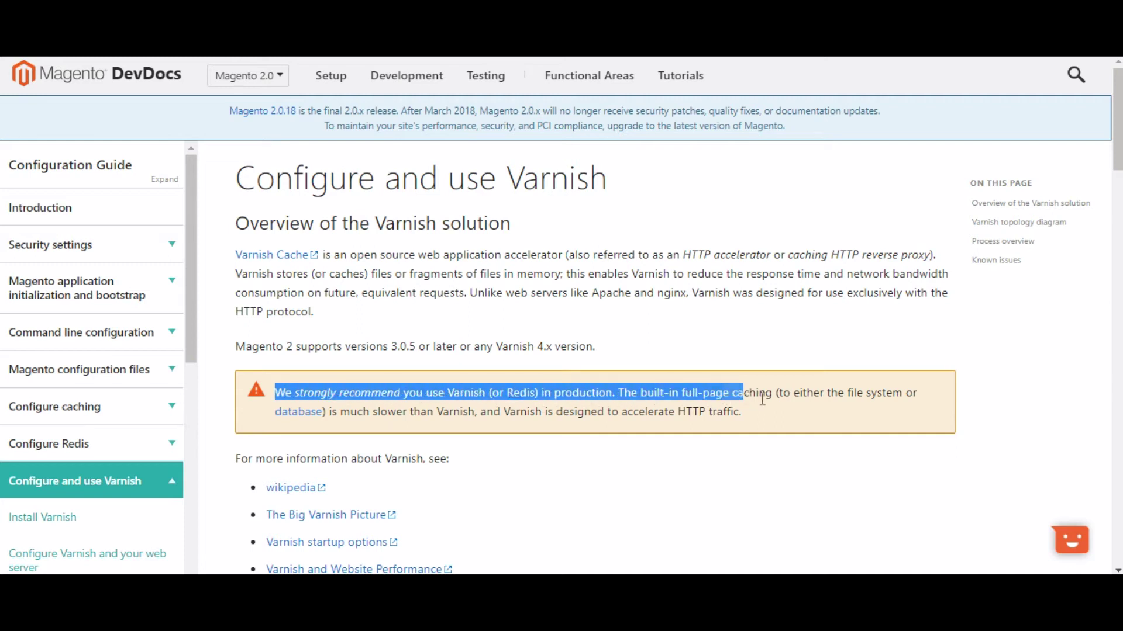
drag(875, 403, 889, 414)
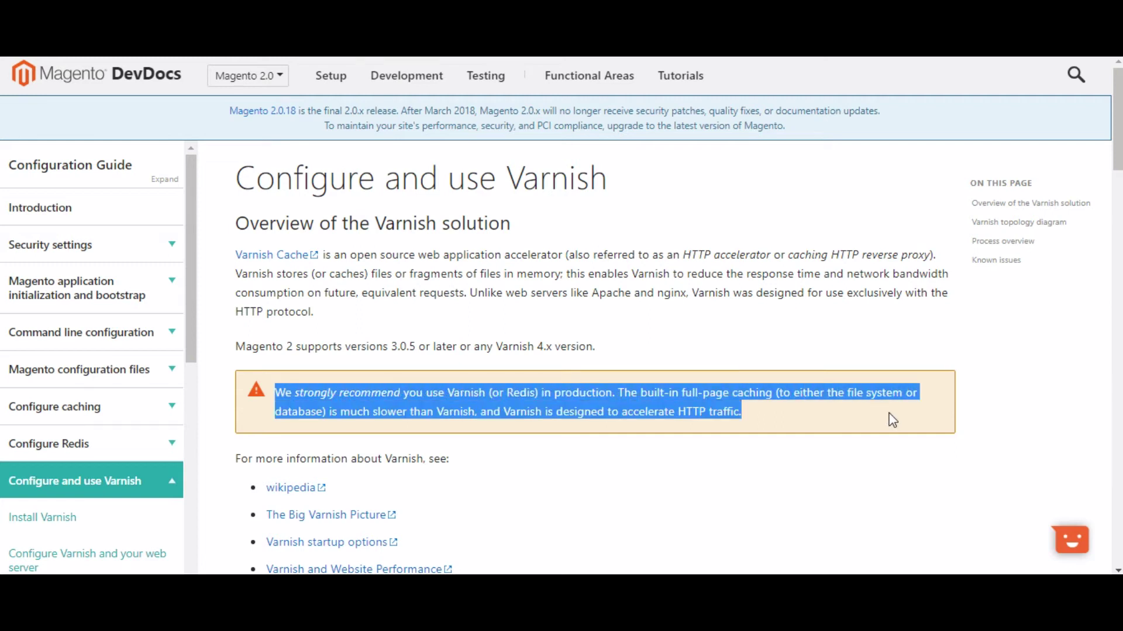
click(892, 419)
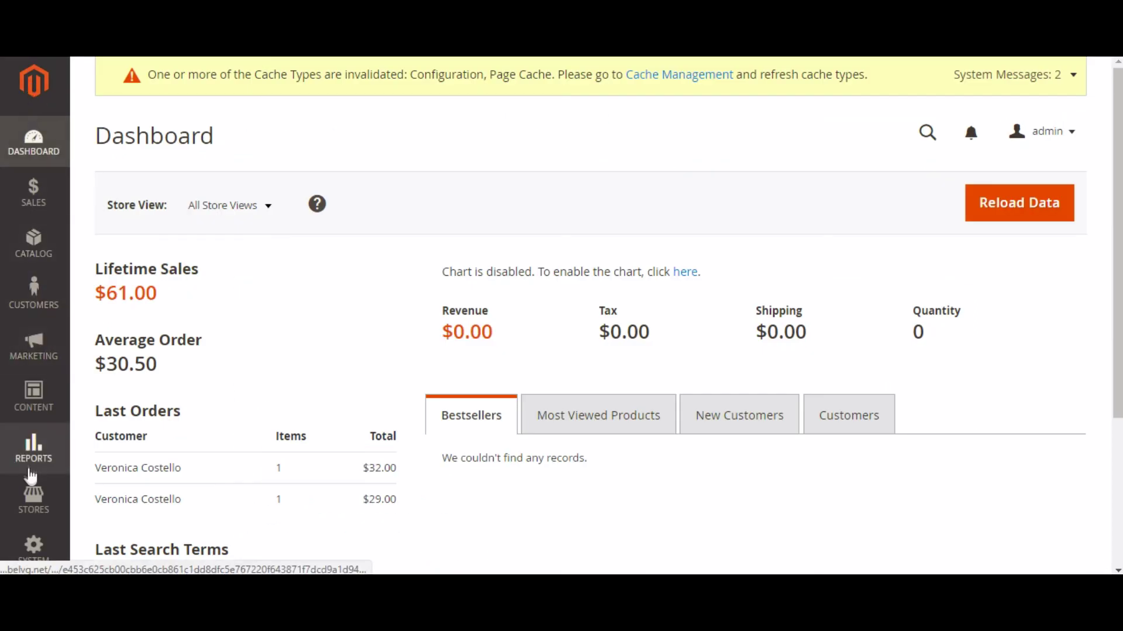
In Advanced > System > Full Page Cache, set Caching Application to Varnish Cache.
click(33, 500)
click(170, 233)
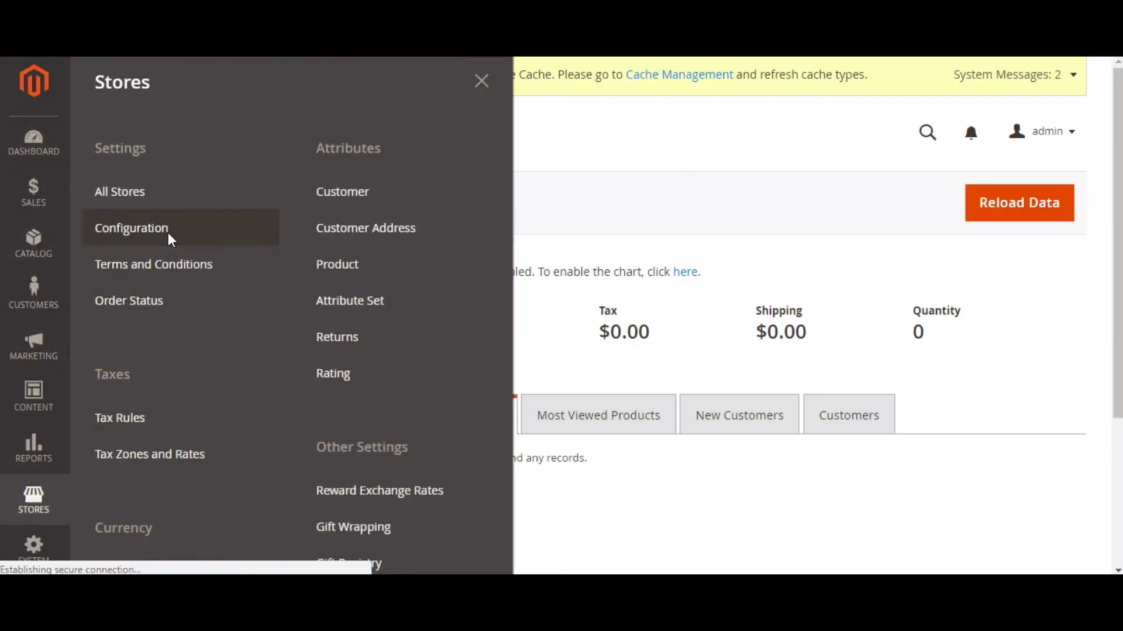
click(295, 282)
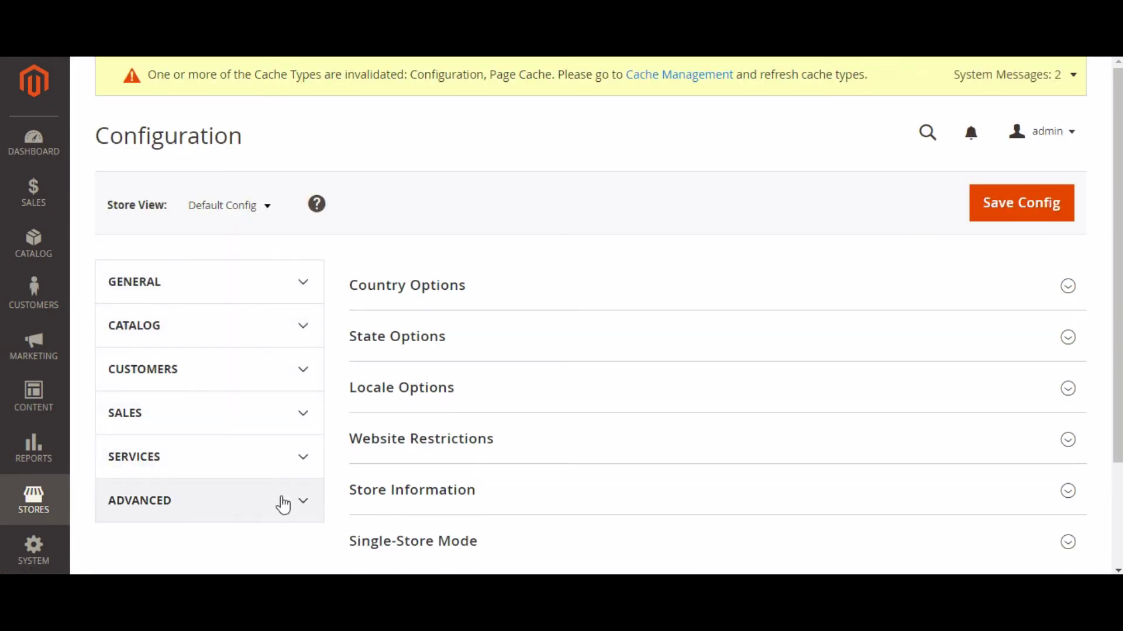
click(283, 502)
scroll(275, 494, down, 3)
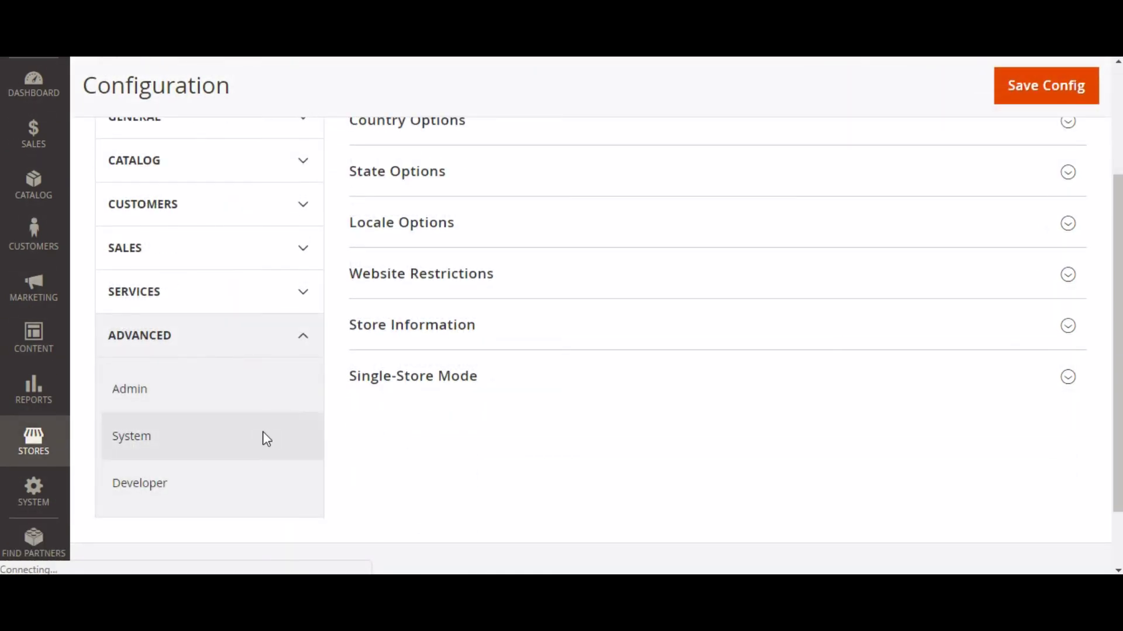
scroll(509, 438, down, 4)
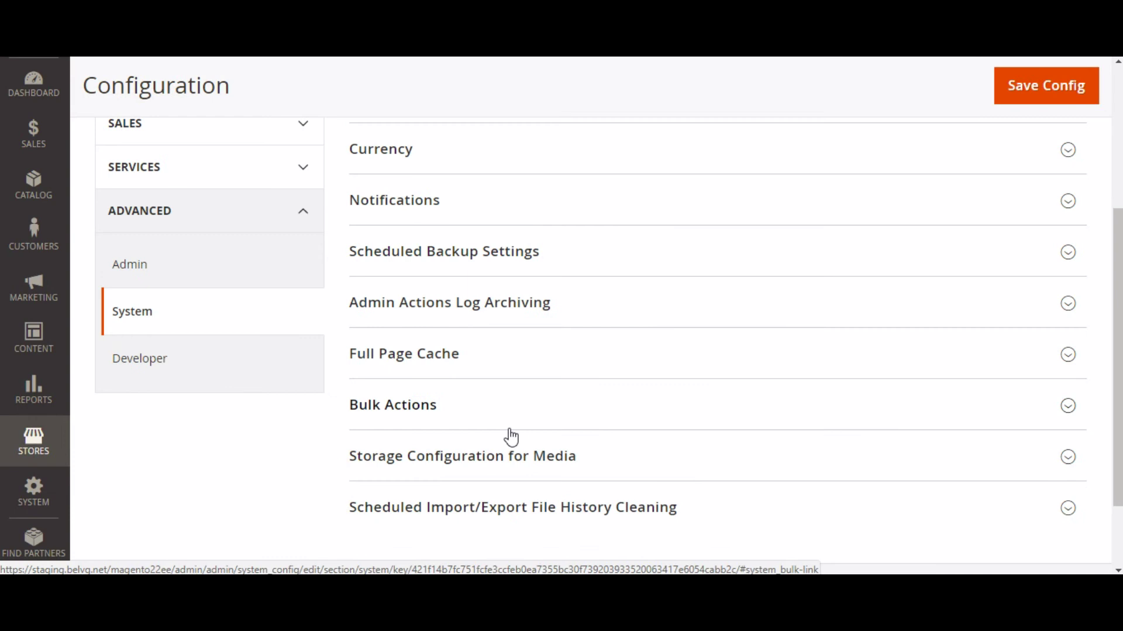
scroll(510, 436, down, 2)
click(502, 282)
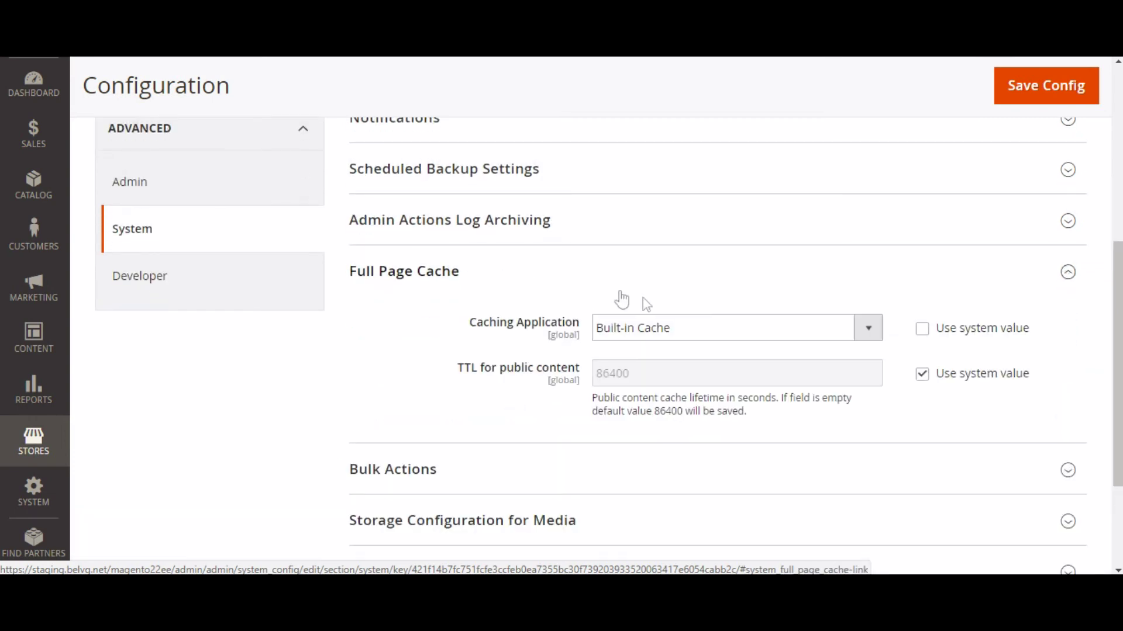
click(696, 330)
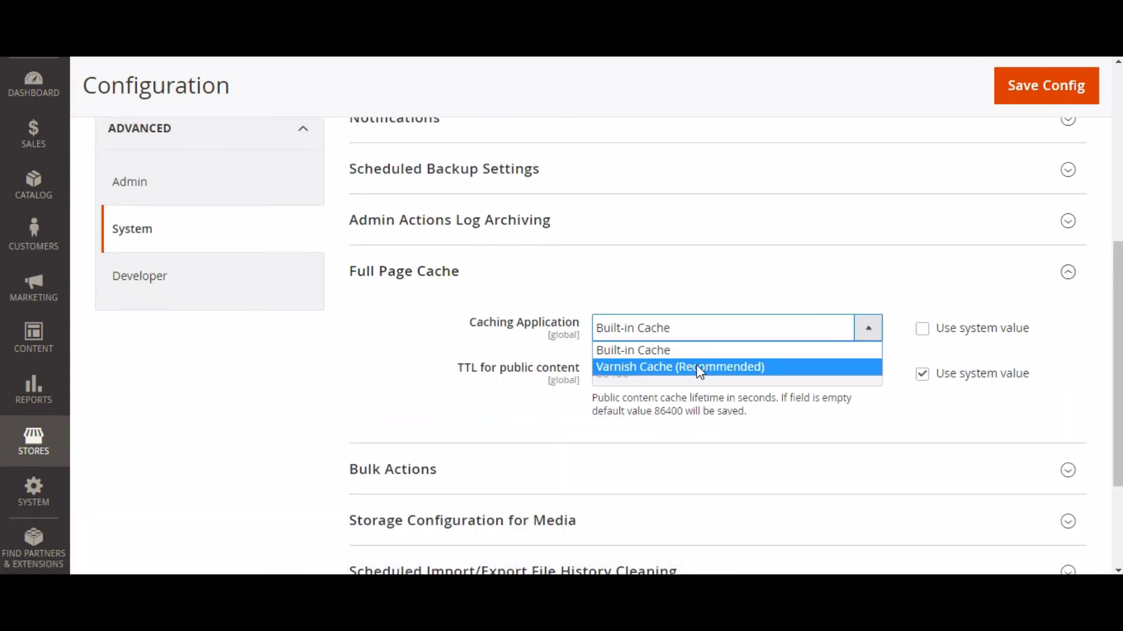
click(697, 366)
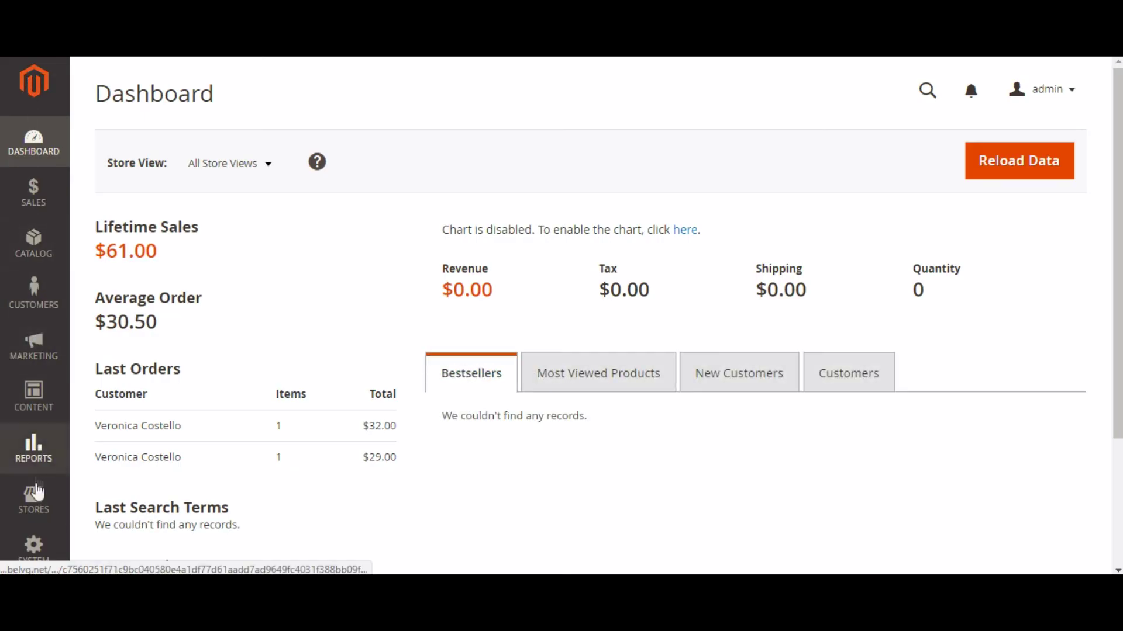
Delete the 'Store view 1 es' store view with a DB backup and confirm.
click(37, 492)
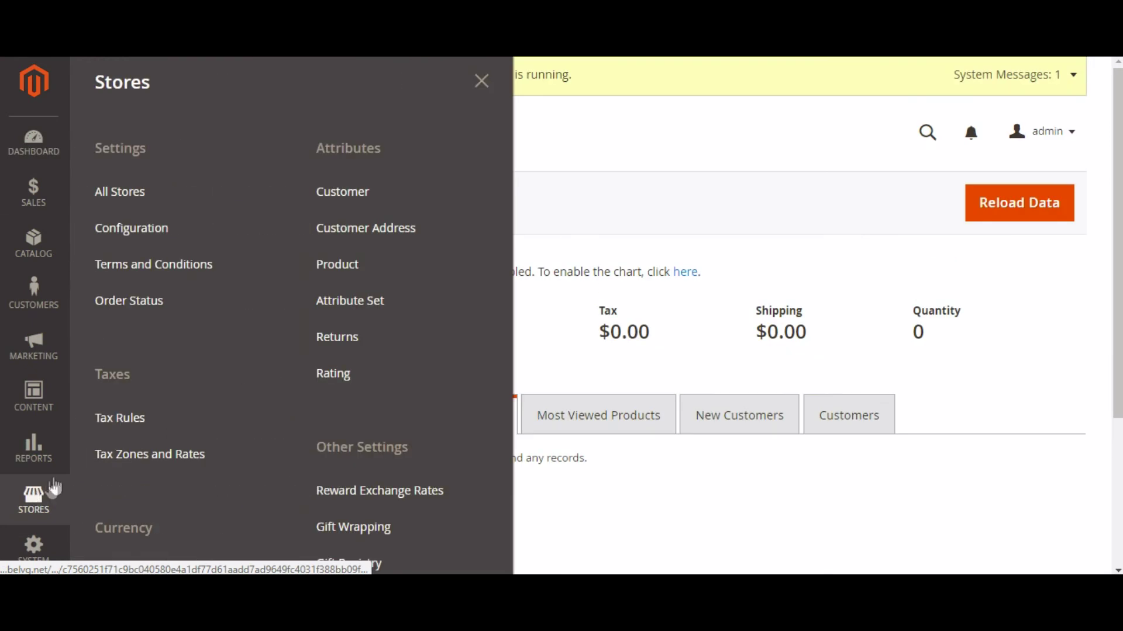
click(146, 202)
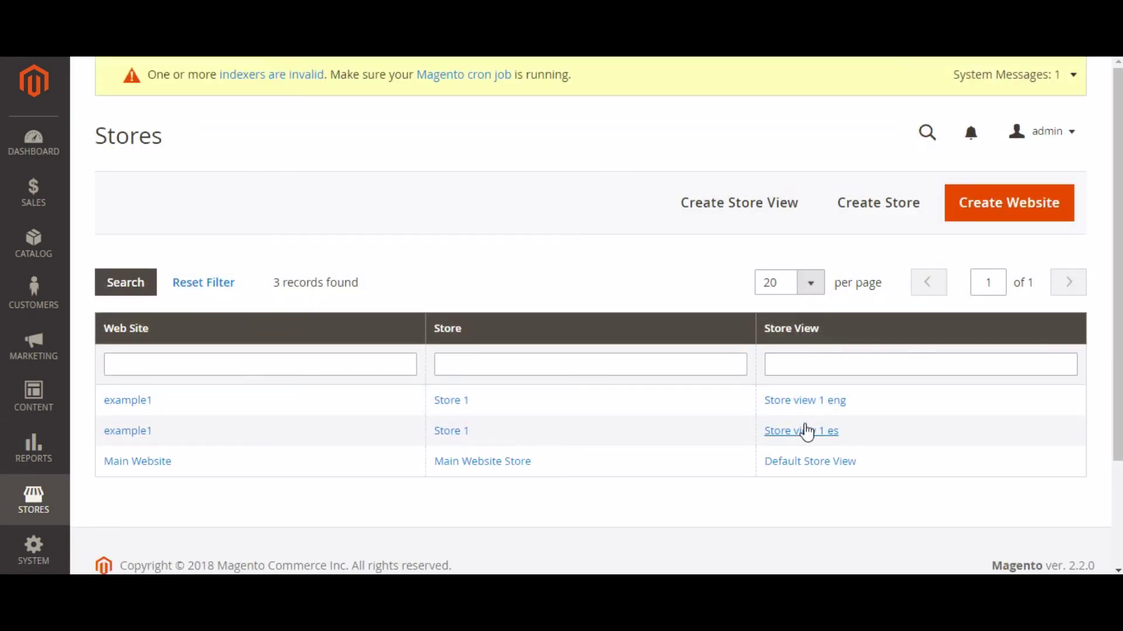
click(803, 430)
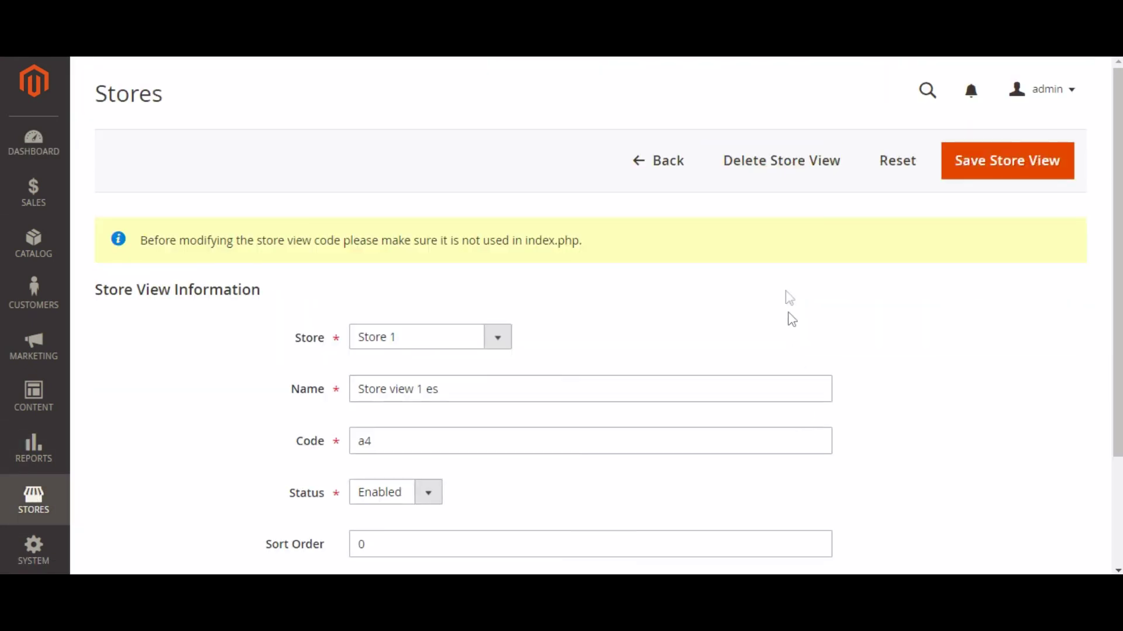
click(784, 207)
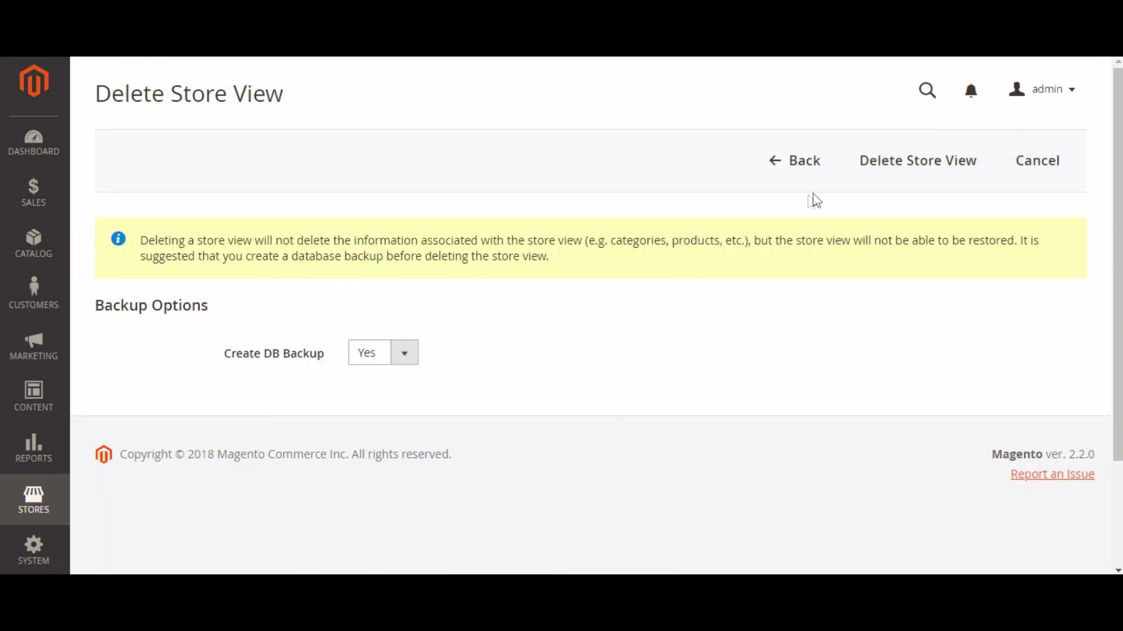
click(899, 205)
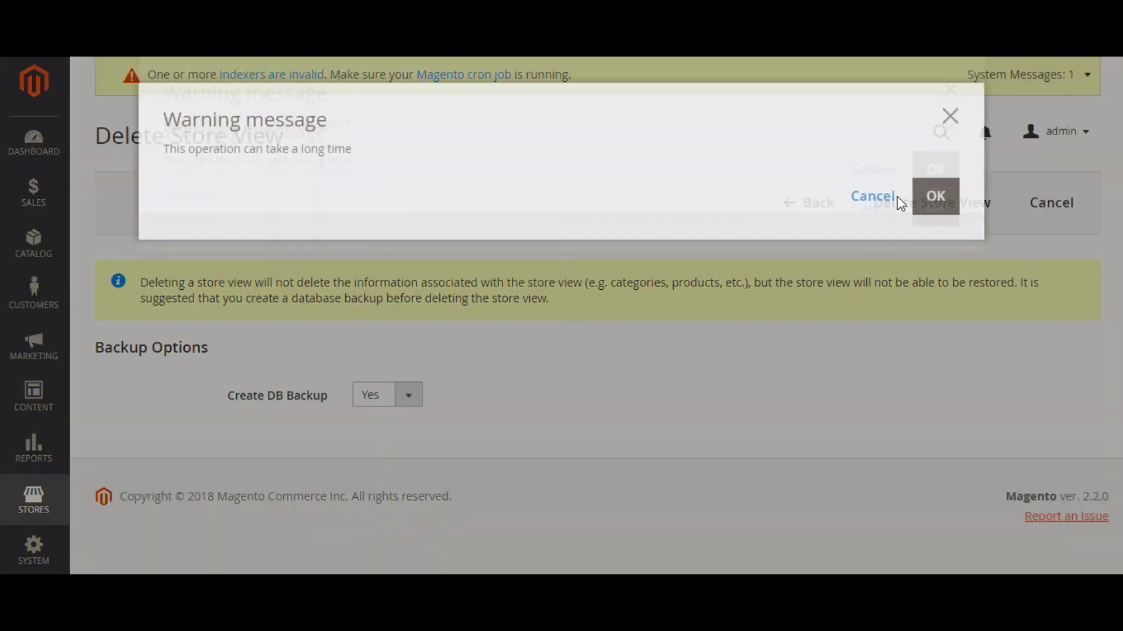
click(928, 207)
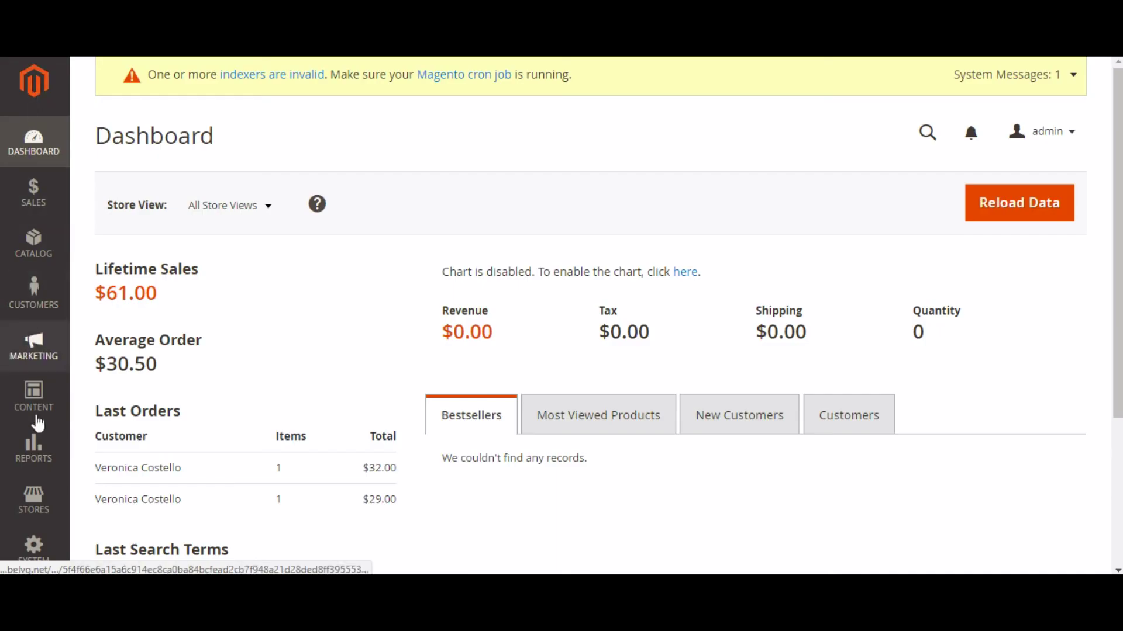
In Advanced > Developer > Debug, set Log to File to Yes.
click(34, 500)
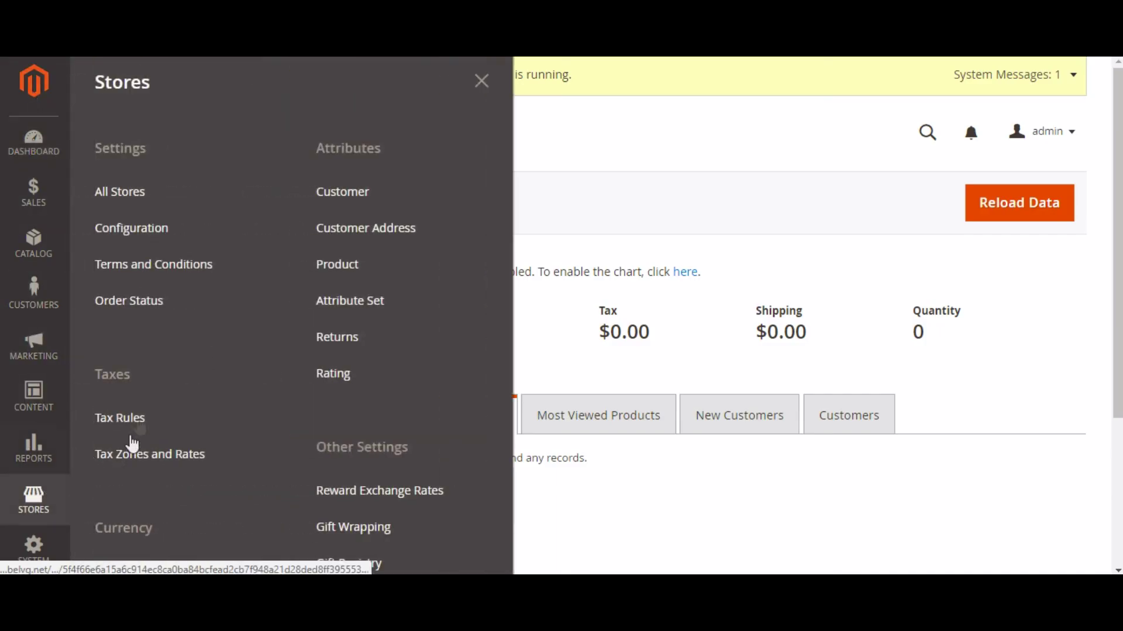
click(167, 234)
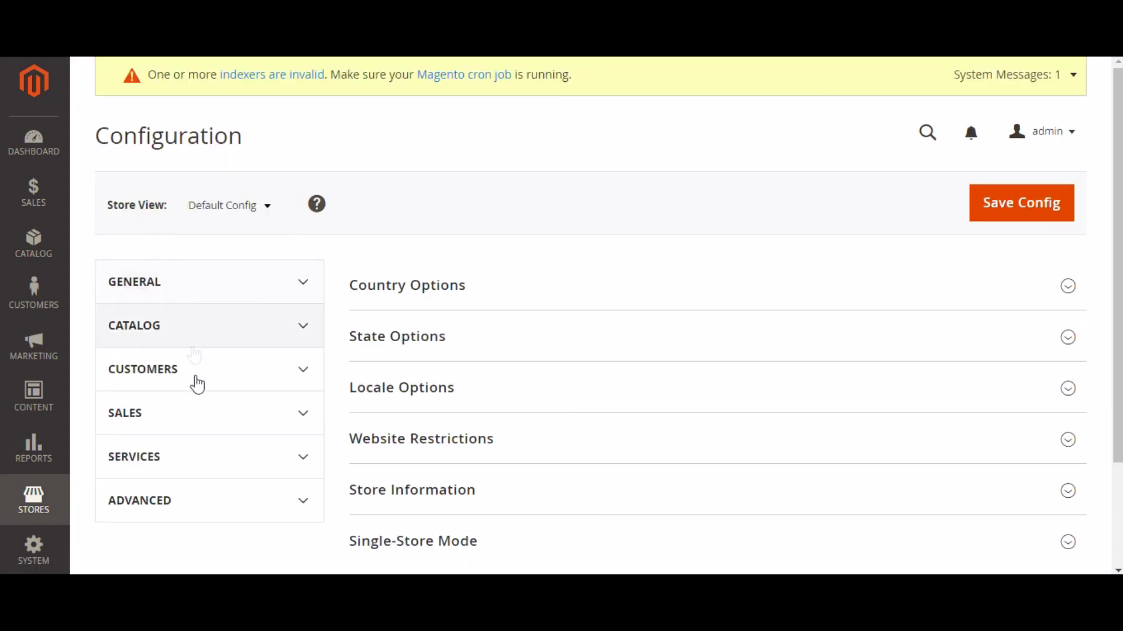
scroll(213, 444, down, 3)
click(230, 380)
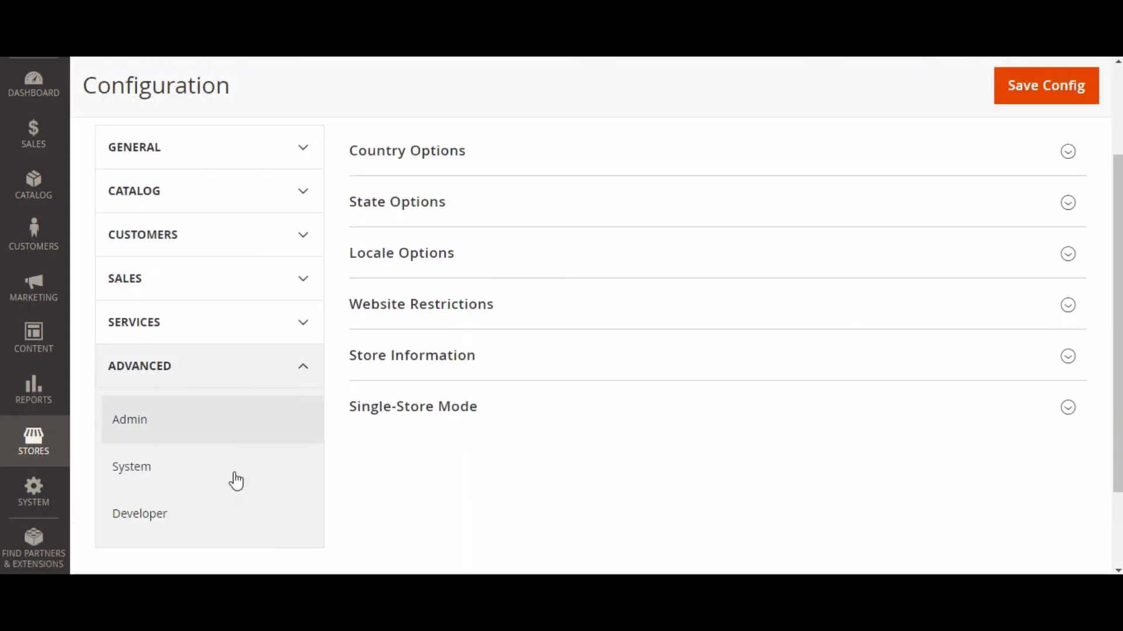
click(238, 516)
click(377, 400)
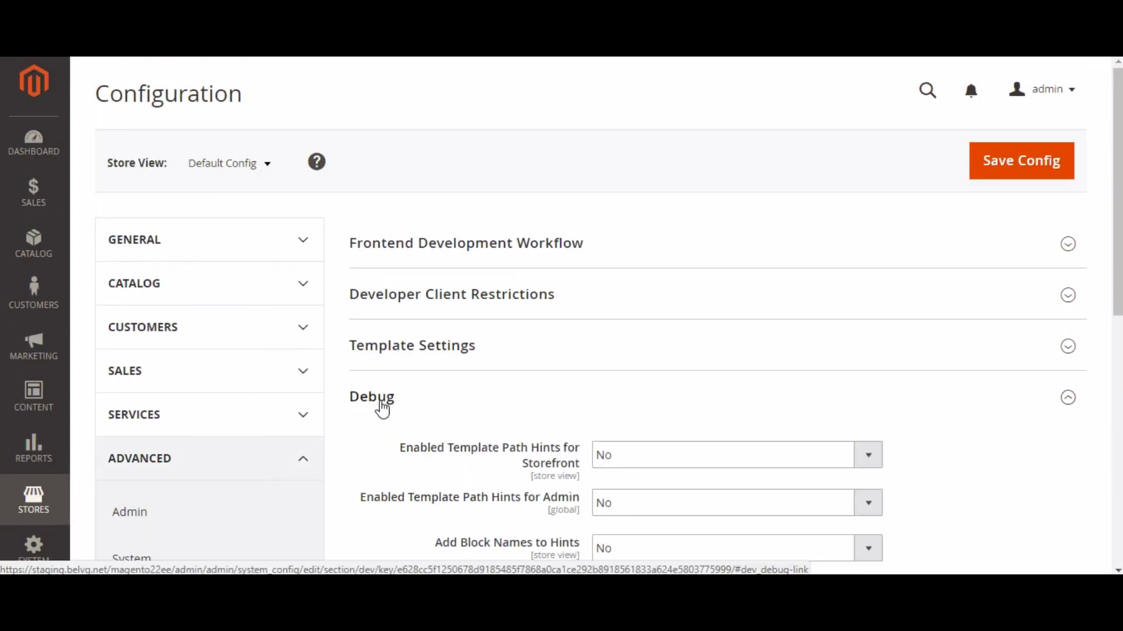
scroll(381, 408, down, 5)
click(641, 345)
click(641, 369)
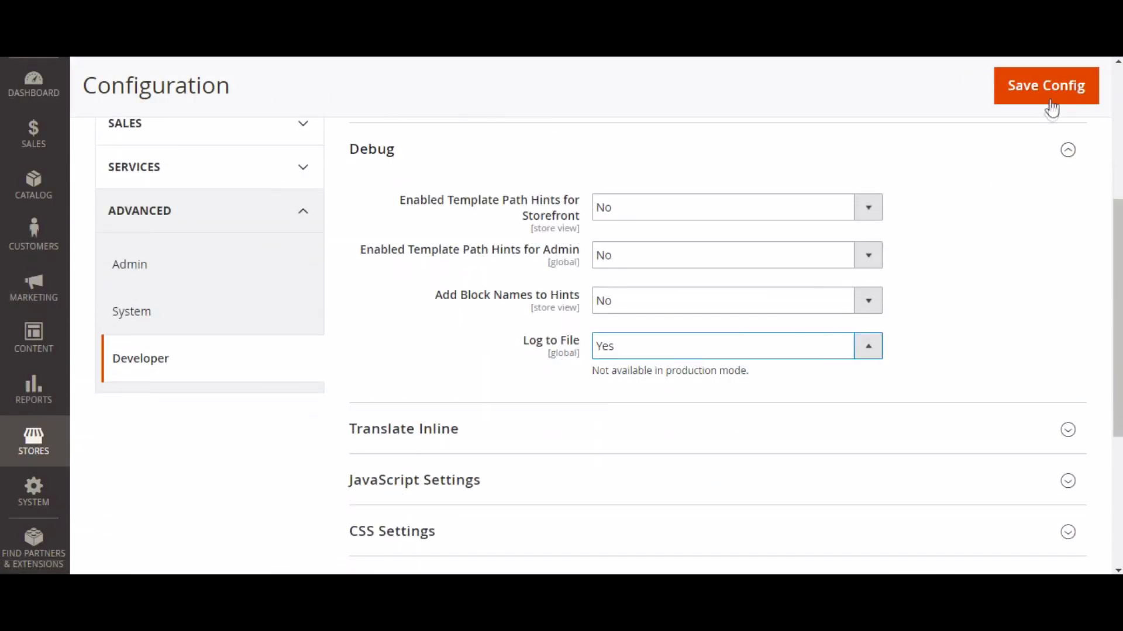